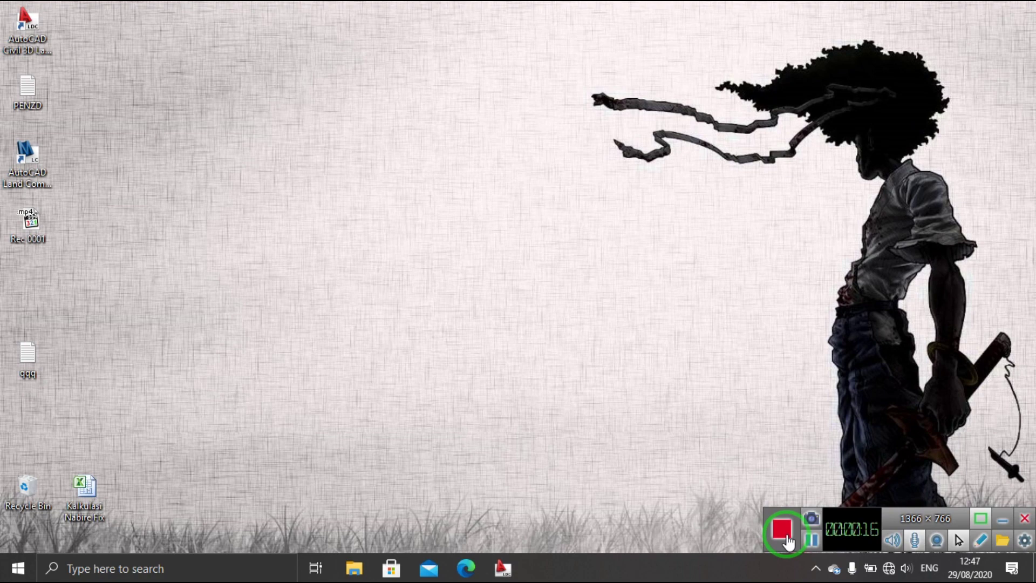
Step: Refresh the desktop three times from its right-click menu
{"action": "right_click", "coordinate": [418, 147]}
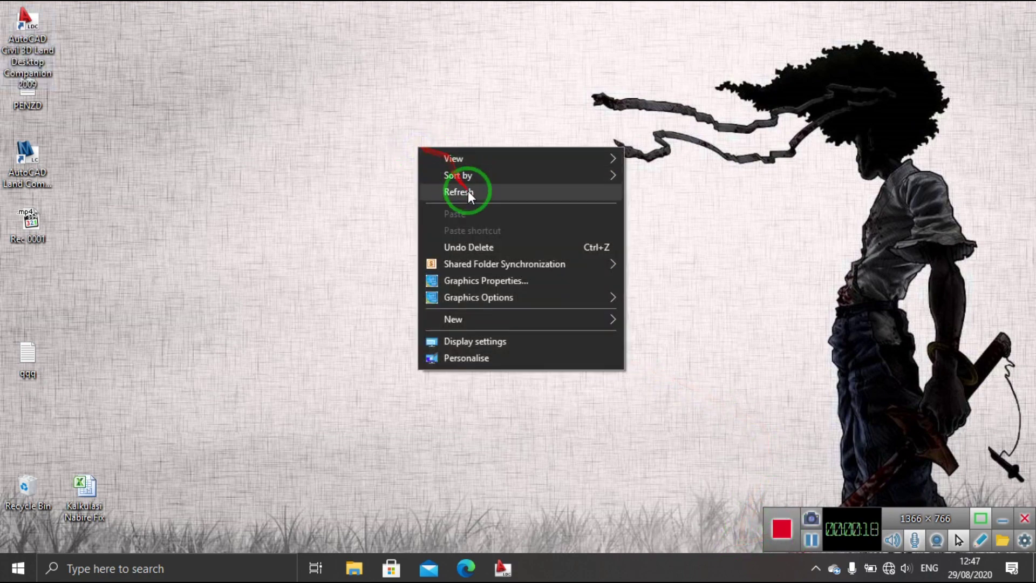
{"action": "left_click", "coordinate": [474, 200]}
{"action": "right_click", "coordinate": [465, 164]}
{"action": "left_click", "coordinate": [498, 205]}
{"action": "right_click", "coordinate": [497, 206]}
{"action": "left_click", "coordinate": [537, 250]}
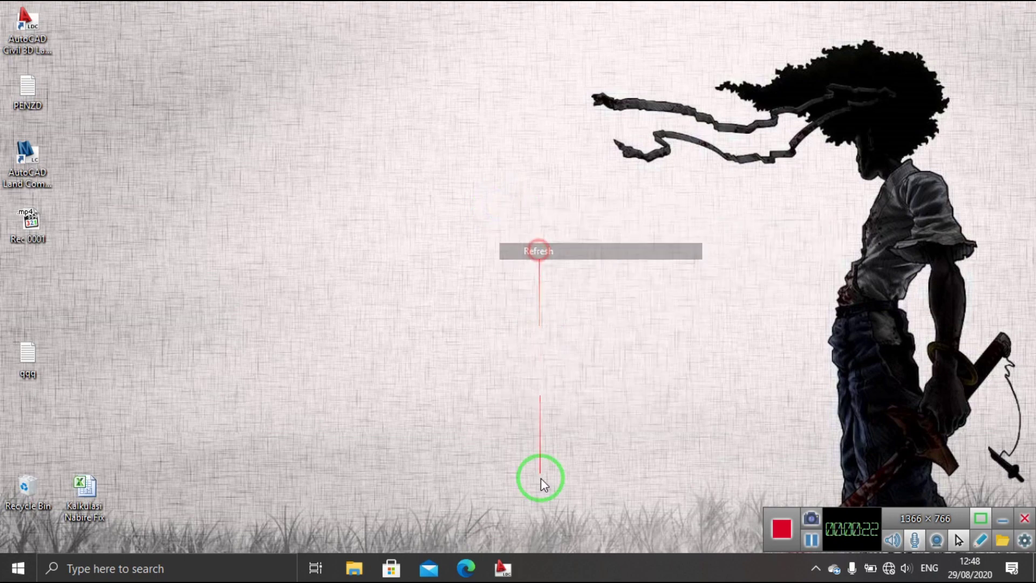
Step: Restore the Civil 3D drawing, then zoom and pan until the whole survey site is visible
{"action": "left_click", "coordinate": [504, 571]}
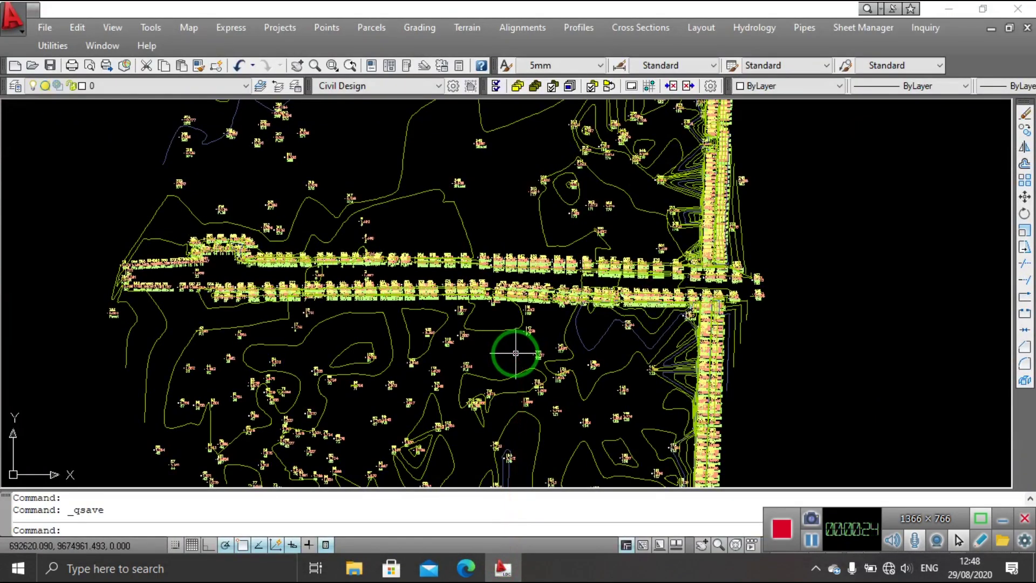
{"action": "scroll", "coordinate": [516, 353], "scroll_direction": "down", "scroll_amount": 4}
{"action": "scroll", "coordinate": [527, 357], "scroll_direction": "up", "scroll_amount": 1}
{"action": "scroll", "coordinate": [546, 319], "scroll_direction": "up", "scroll_amount": 1}
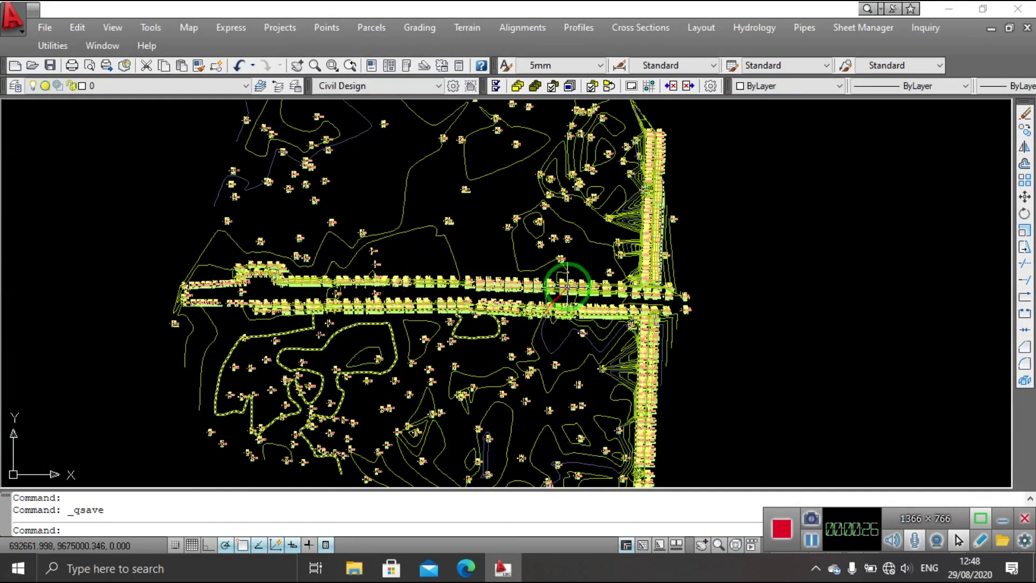
{"action": "scroll", "coordinate": [511, 294], "scroll_direction": "down", "scroll_amount": 2}
{"action": "scroll", "coordinate": [485, 308], "scroll_direction": "up", "scroll_amount": 2}
{"action": "scroll", "coordinate": [489, 269], "scroll_direction": "down", "scroll_amount": 1}
{"action": "middle_click_drag", "start_coordinate": [507, 237], "coordinate": [504, 289]}
{"action": "scroll", "coordinate": [504, 289], "scroll_direction": "down", "scroll_amount": 4}
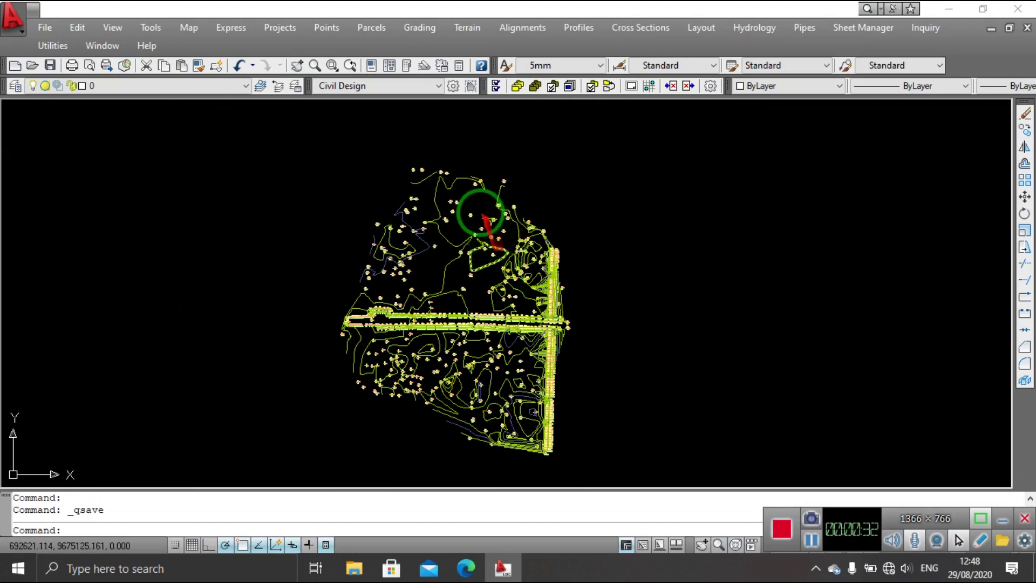
{"action": "scroll", "coordinate": [480, 212], "scroll_direction": "up", "scroll_amount": 2}
{"action": "scroll", "coordinate": [486, 181], "scroll_direction": "up", "scroll_amount": 1}
{"action": "scroll", "coordinate": [497, 219], "scroll_direction": "up", "scroll_amount": 2}
{"action": "scroll", "coordinate": [500, 210], "scroll_direction": "down", "scroll_amount": 4}
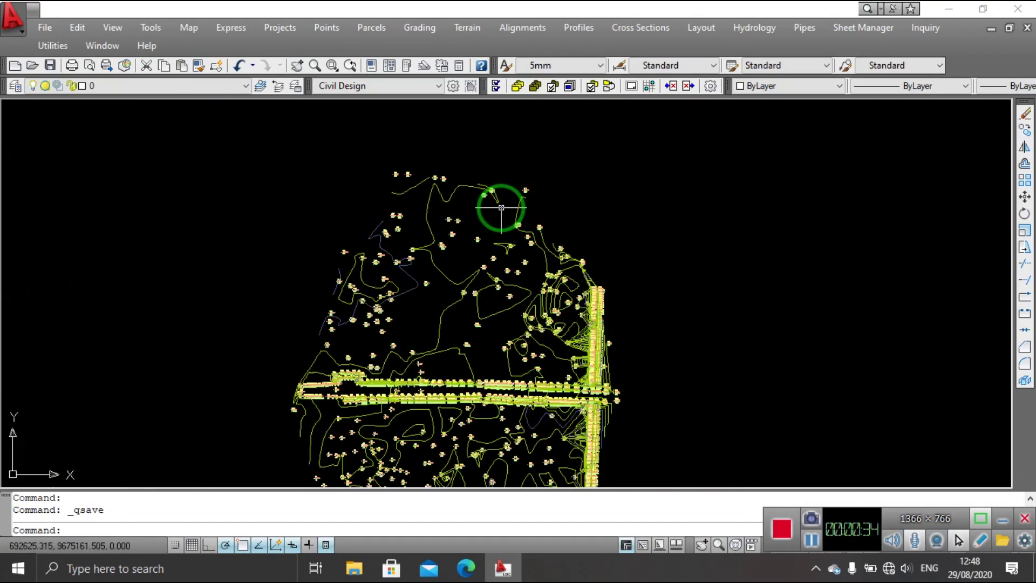
{"action": "scroll", "coordinate": [463, 238], "scroll_direction": "down", "scroll_amount": 2}
{"action": "scroll", "coordinate": [502, 418], "scroll_direction": "up", "scroll_amount": 3}
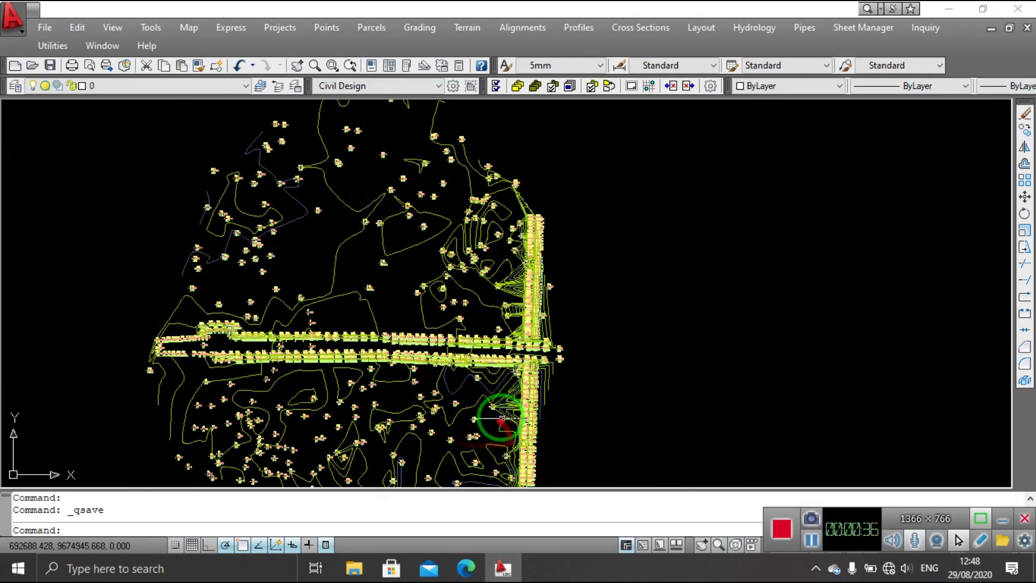
{"action": "scroll", "coordinate": [493, 343], "scroll_direction": "up", "scroll_amount": 4}
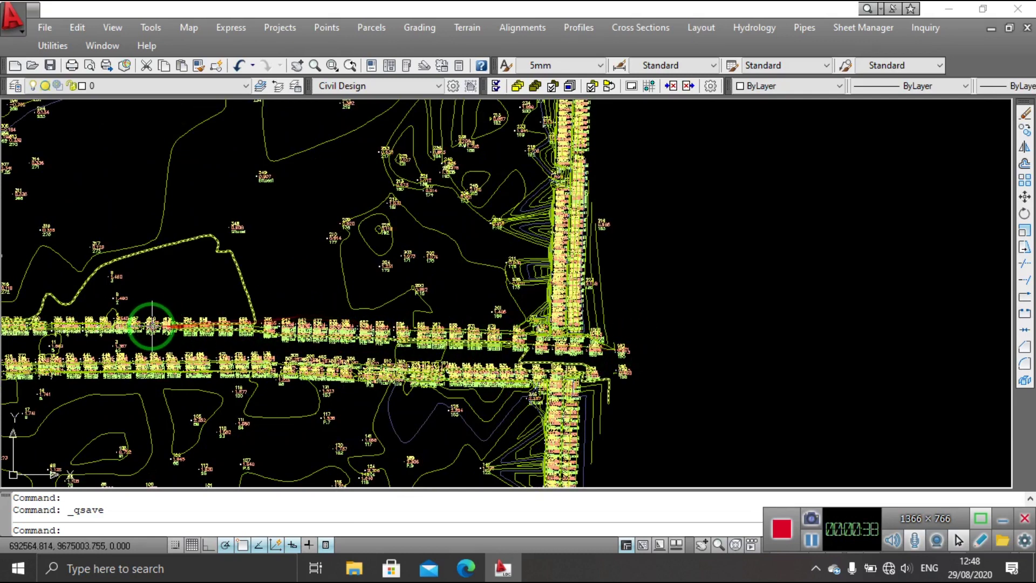
{"action": "scroll", "coordinate": [384, 373], "scroll_direction": "down", "scroll_amount": 3}
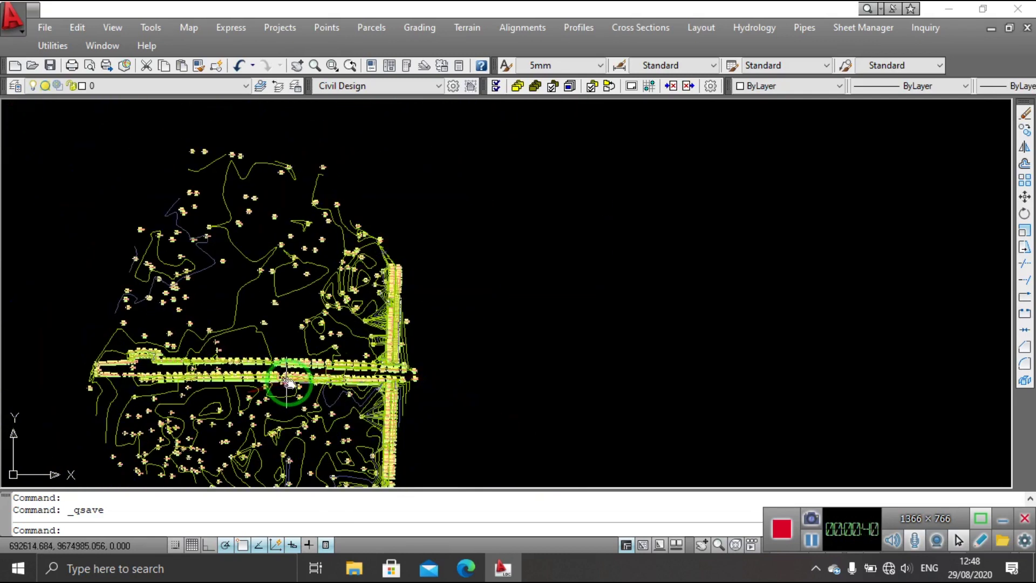
{"action": "middle_click_drag", "start_coordinate": [278, 377], "coordinate": [456, 286]}
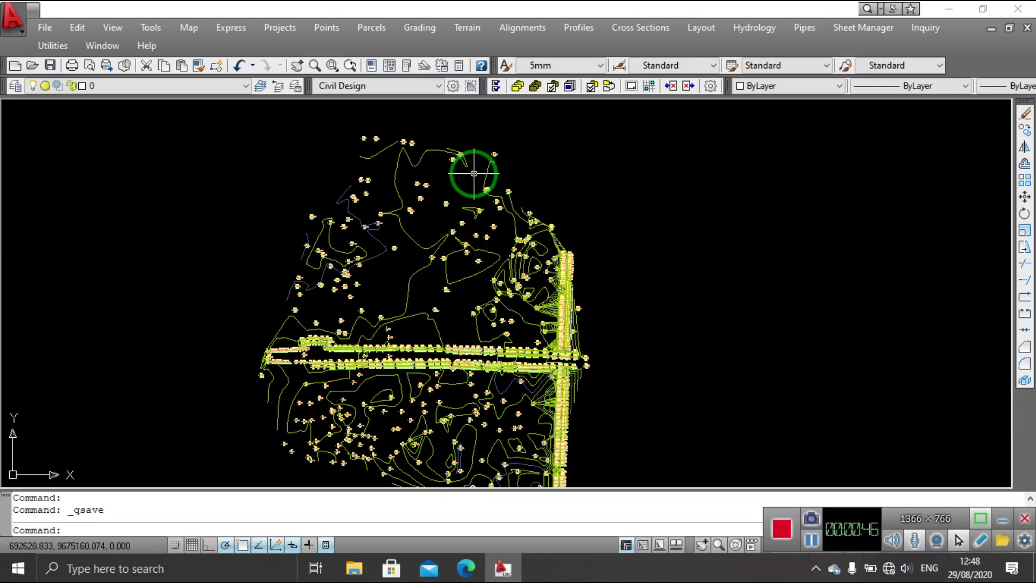
{"action": "type", "text": "pl"}
Step: Start the centreline polyline and place its start point and first five vertices across the site
{"action": "key", "text": "Return"}
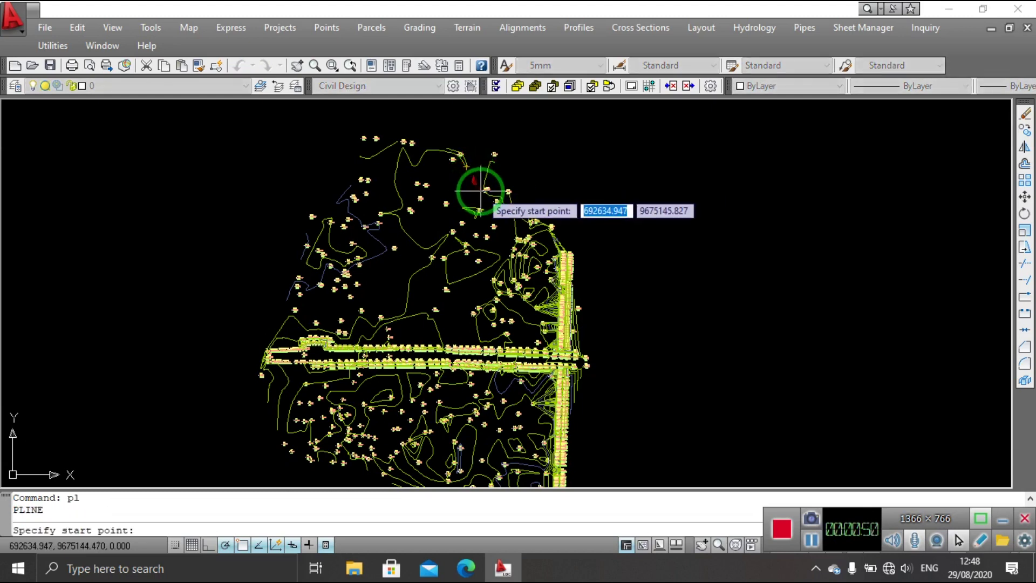
{"action": "scroll", "coordinate": [480, 161], "scroll_direction": "up", "scroll_amount": 3}
{"action": "scroll", "coordinate": [484, 180], "scroll_direction": "up", "scroll_amount": 2}
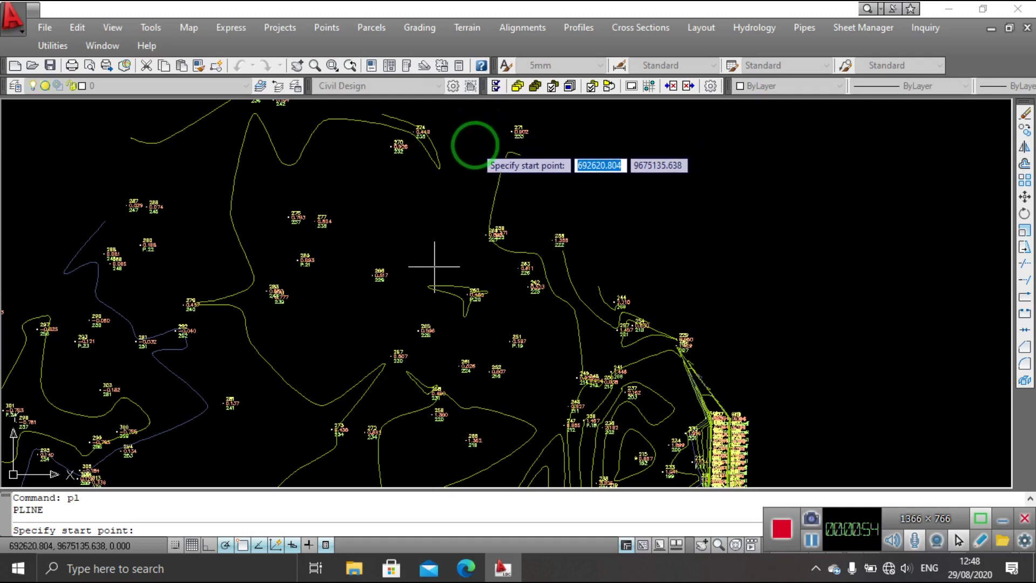
{"action": "left_click", "coordinate": [507, 153]}
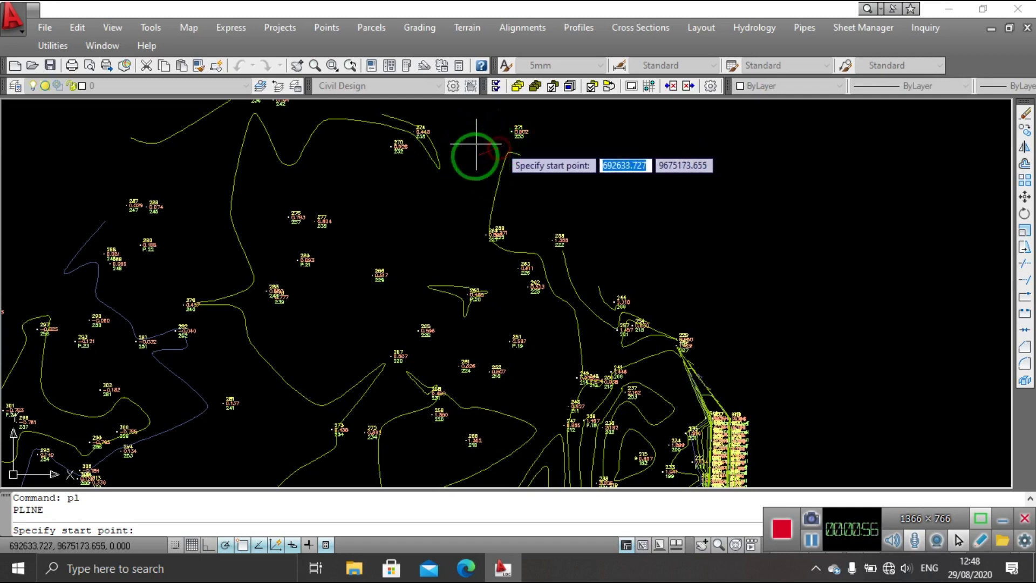
{"action": "left_click", "coordinate": [236, 302]}
{"action": "middle_click_drag", "start_coordinate": [197, 362], "coordinate": [302, 160]}
{"action": "scroll", "coordinate": [301, 160], "scroll_direction": "down", "scroll_amount": 2}
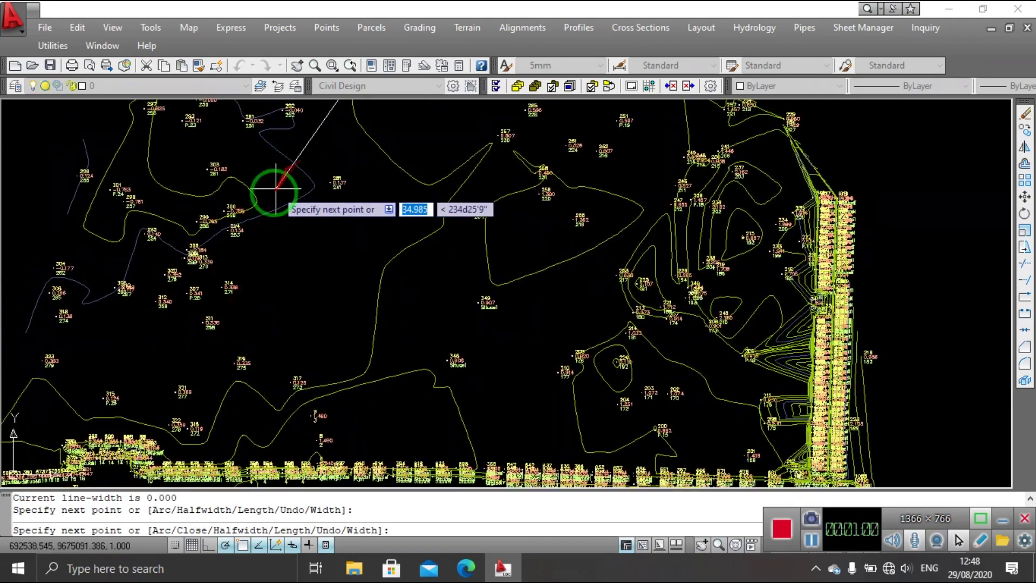
{"action": "scroll", "coordinate": [273, 197], "scroll_direction": "down", "scroll_amount": 2}
{"action": "left_click", "coordinate": [231, 262]}
{"action": "mouse_move", "coordinate": [193, 357]}
{"action": "middle_mouse_down"}
{"action": "mouse_move", "coordinate": [213, 220]}
{"action": "mouse_move", "coordinate": [232, 178]}
{"action": "middle_mouse_up"}
{"action": "left_click", "coordinate": [200, 241]}
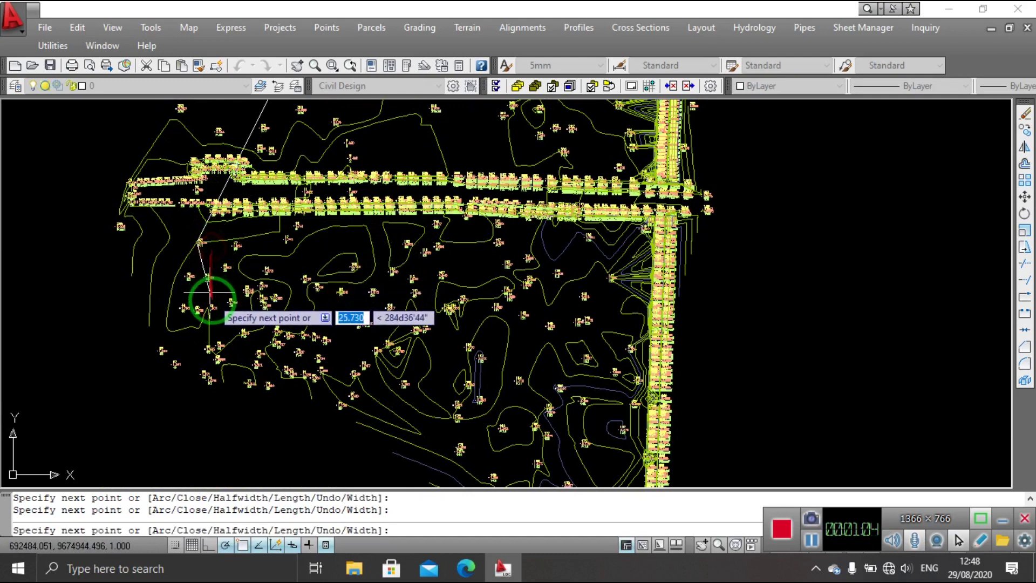
{"action": "left_click", "coordinate": [229, 325]}
{"action": "left_click", "coordinate": [322, 374]}
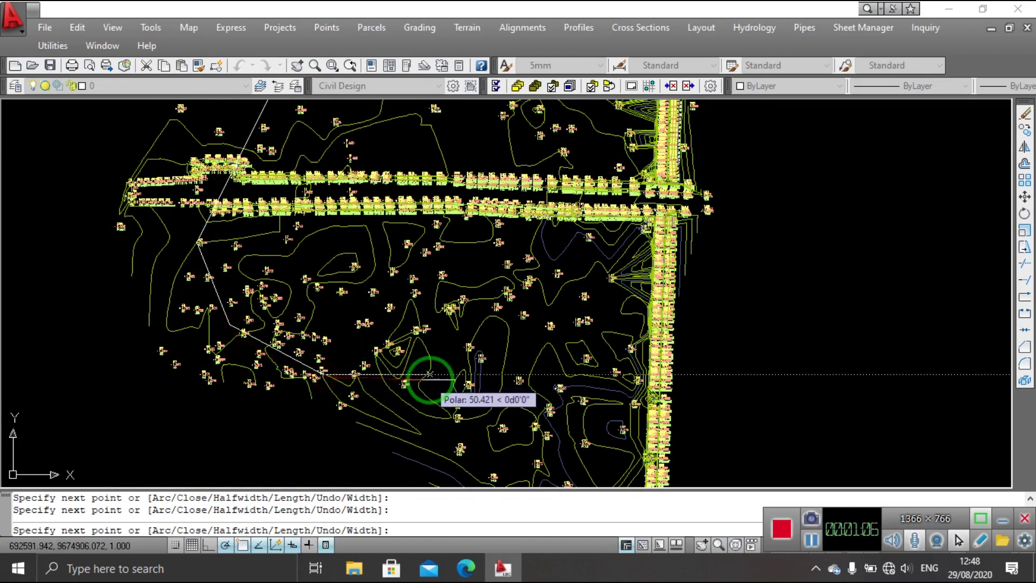
Step: Continue the polyline through four more vertices, end it on a snapped endpoint, and finish
{"action": "middle_click_drag", "start_coordinate": [537, 351], "coordinate": [437, 465]}
{"action": "left_click", "coordinate": [488, 419]}
{"action": "left_click", "coordinate": [496, 400]}
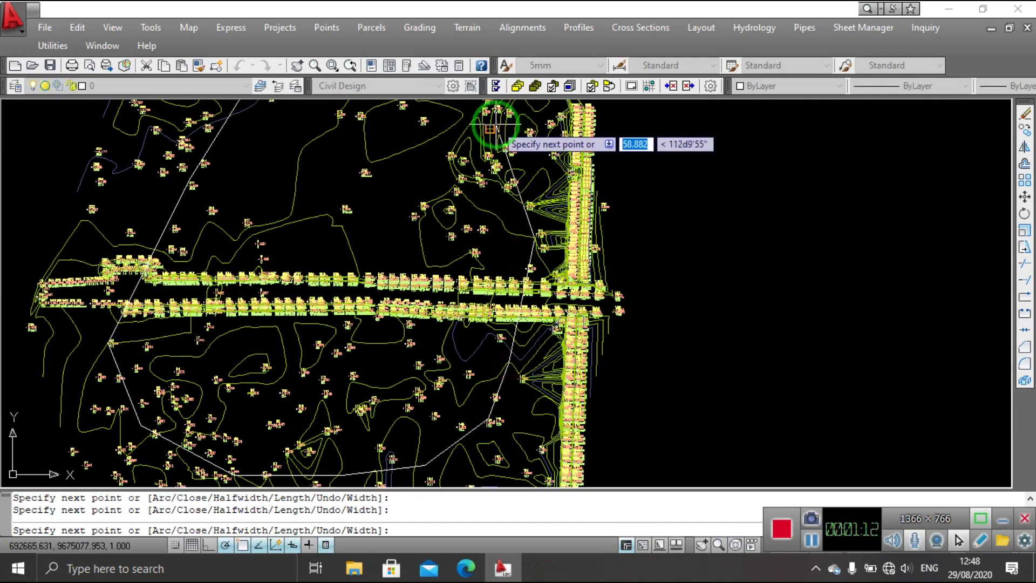
{"action": "middle_click_drag", "start_coordinate": [497, 127], "coordinate": [492, 270]}
{"action": "left_click", "coordinate": [492, 265]}
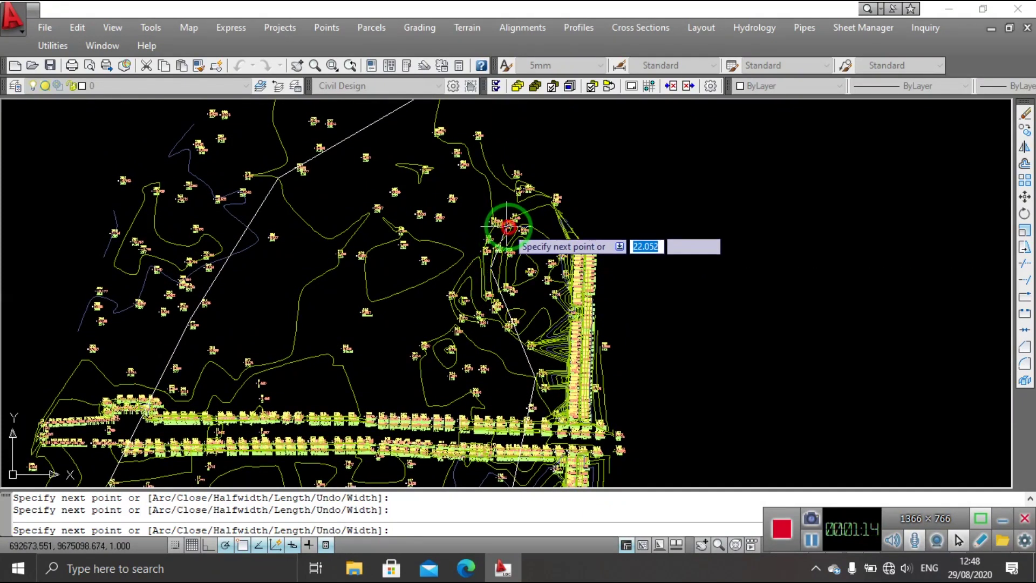
{"action": "left_click", "coordinate": [507, 227]}
{"action": "scroll", "coordinate": [525, 220], "scroll_direction": "up", "scroll_amount": 4}
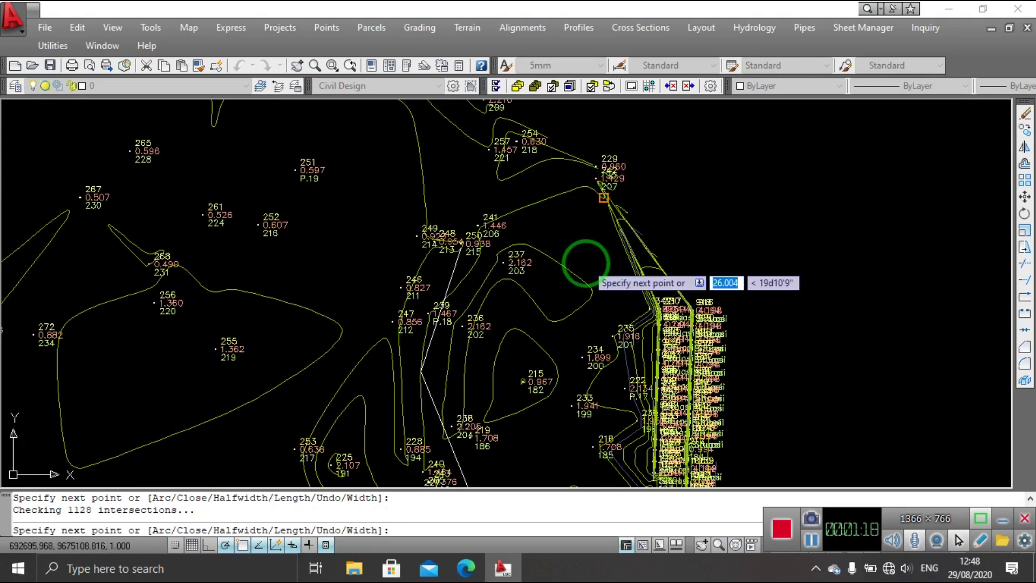
{"action": "left_click", "coordinate": [586, 263]}
{"action": "key", "text": "Return"}
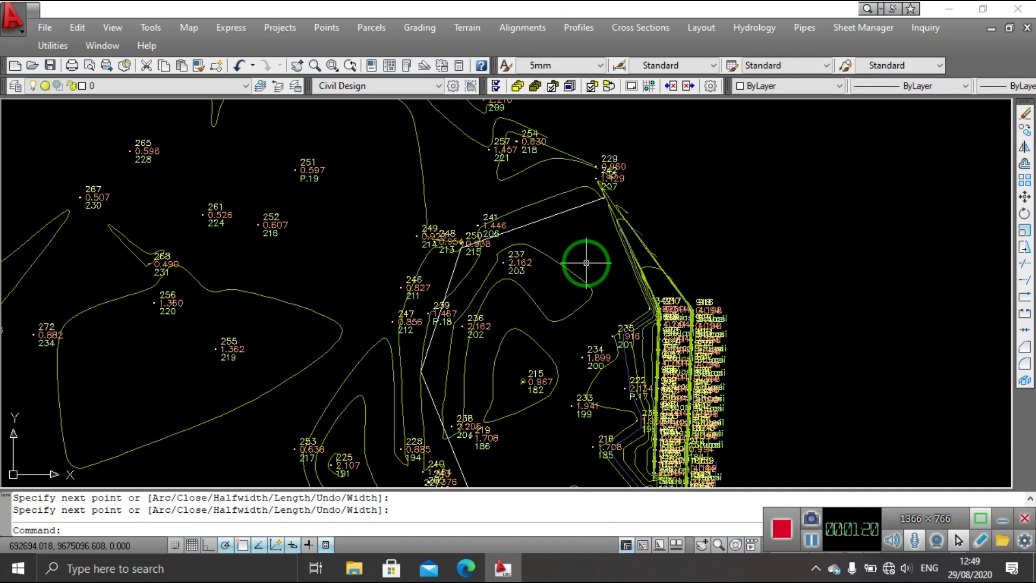
{"action": "left_click", "coordinate": [1026, 372]}
{"action": "scroll", "coordinate": [656, 277], "scroll_direction": "down", "scroll_amount": 3}
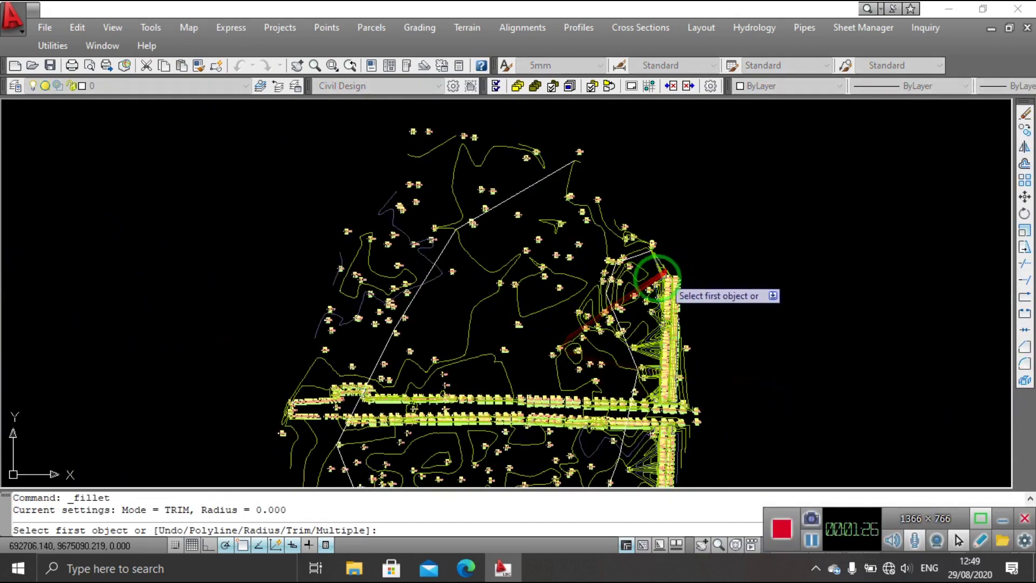
{"action": "scroll", "coordinate": [458, 209], "scroll_direction": "up", "scroll_amount": 5}
{"action": "scroll", "coordinate": [481, 282], "scroll_direction": "up", "scroll_amount": 3}
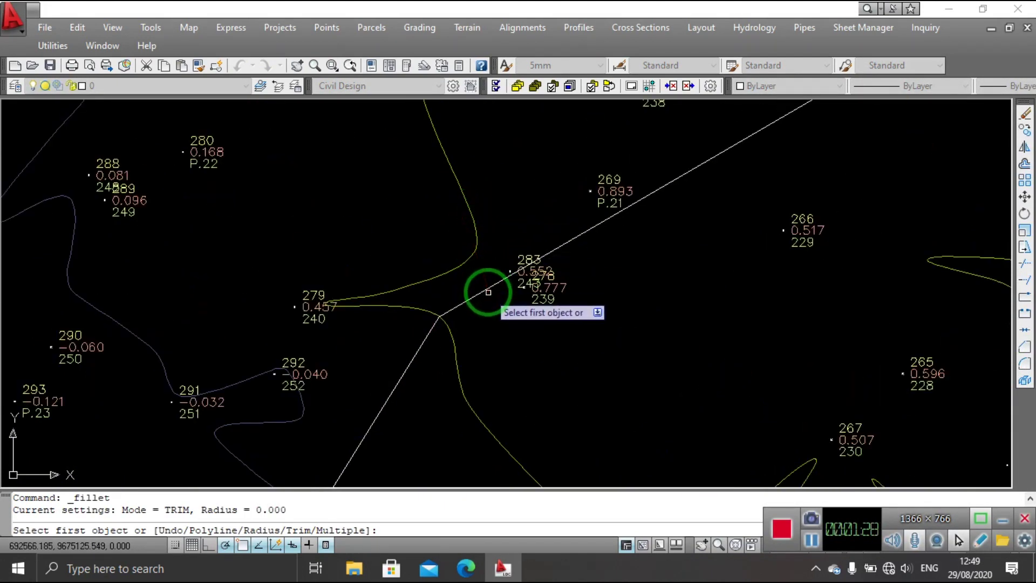
{"action": "left_click", "coordinate": [489, 292]}
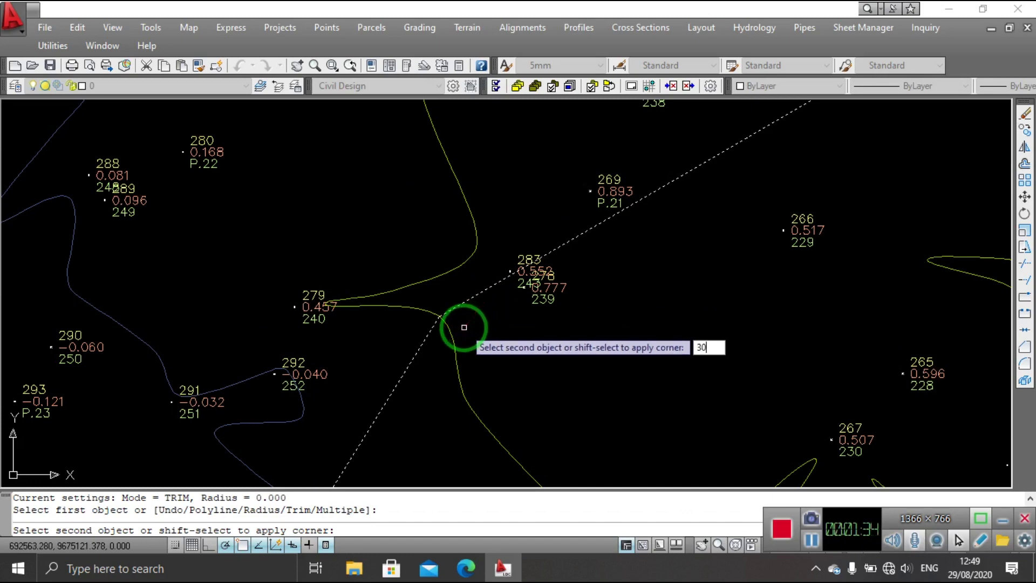
{"action": "key", "text": "Return"}
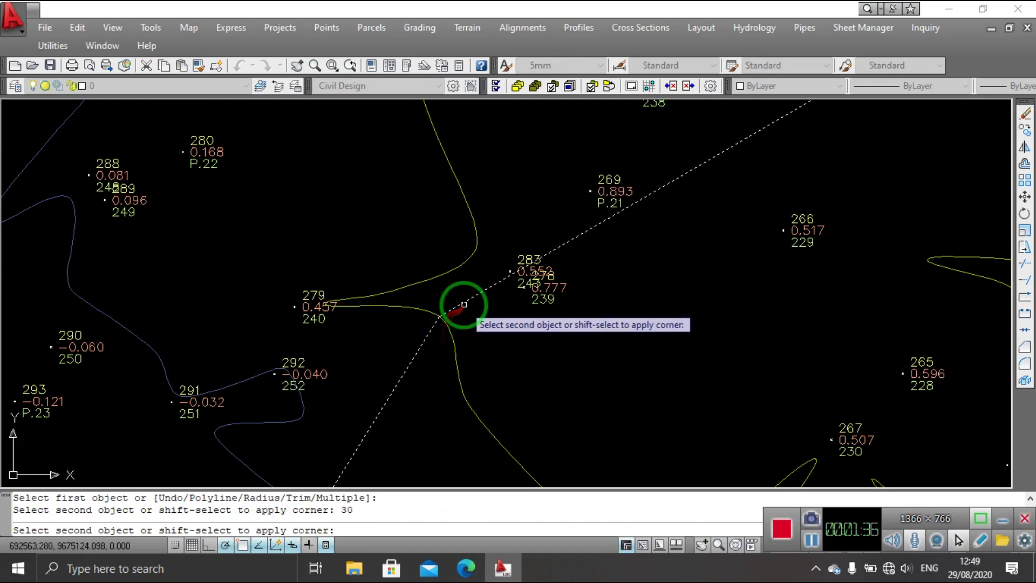
{"action": "left_click", "coordinate": [459, 308]}
{"action": "key", "text": "Return"}
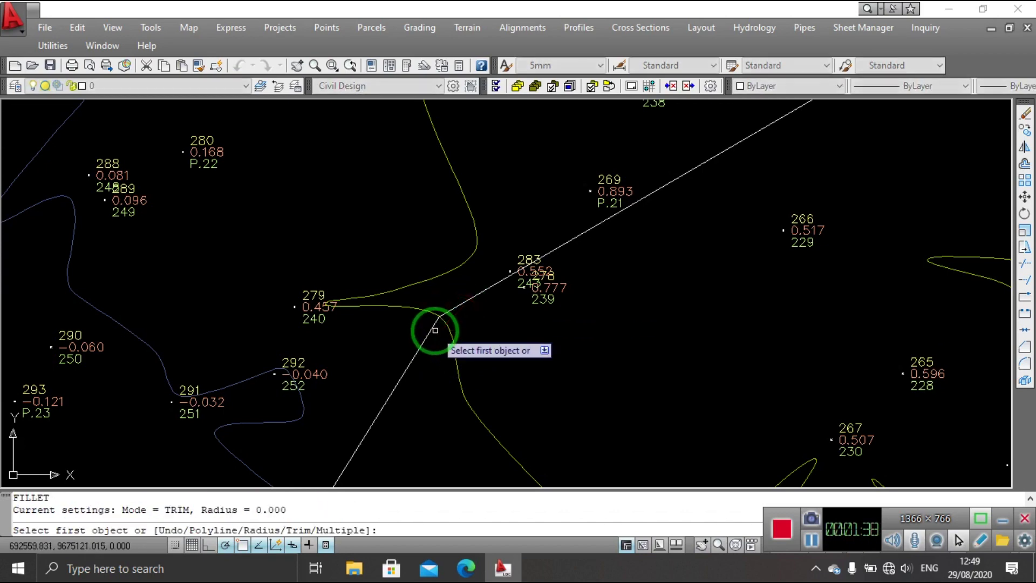
{"action": "left_click", "coordinate": [419, 348]}
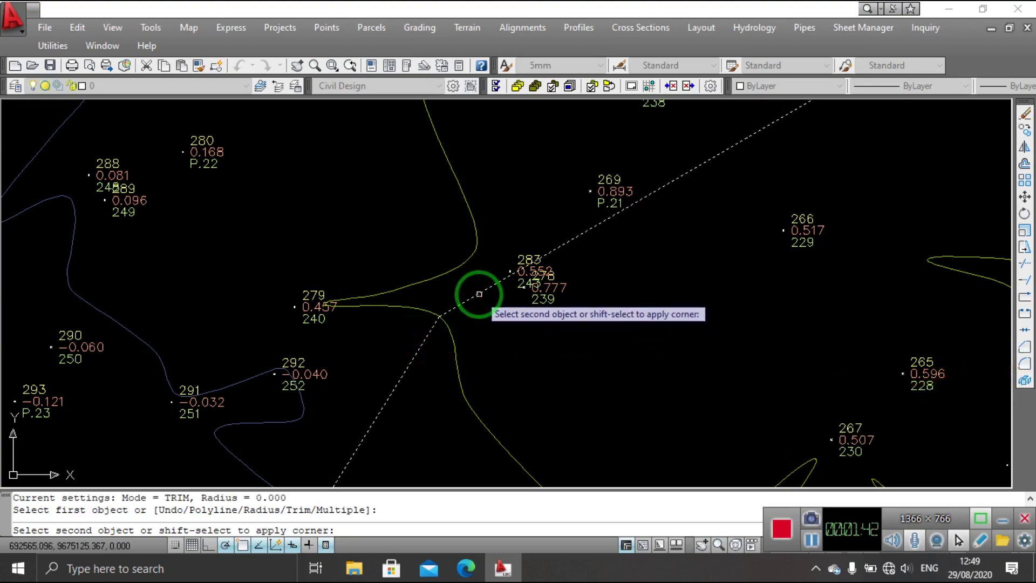
{"action": "left_click", "coordinate": [483, 300]}
{"action": "scroll", "coordinate": [475, 324], "scroll_direction": "down", "scroll_amount": 5}
{"action": "scroll", "coordinate": [447, 417], "scroll_direction": "down", "scroll_amount": 3}
{"action": "scroll", "coordinate": [447, 416], "scroll_direction": "up", "scroll_amount": 4}
{"action": "scroll", "coordinate": [446, 381], "scroll_direction": "up", "scroll_amount": 2}
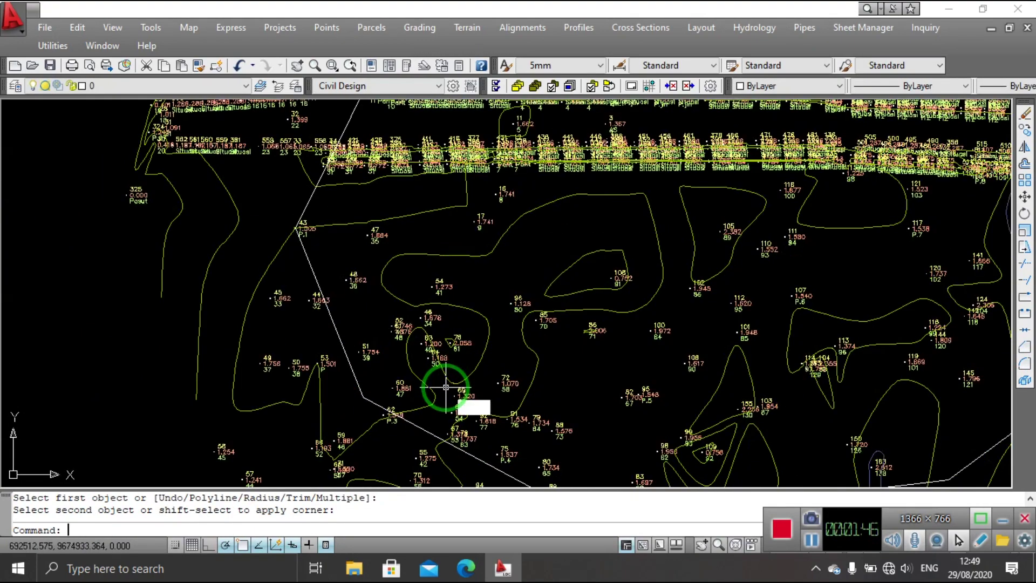
Step: Set the fillet radius to 30 and round the first bend of the centreline
{"action": "key", "text": "Return"}
{"action": "type", "text": "r"}
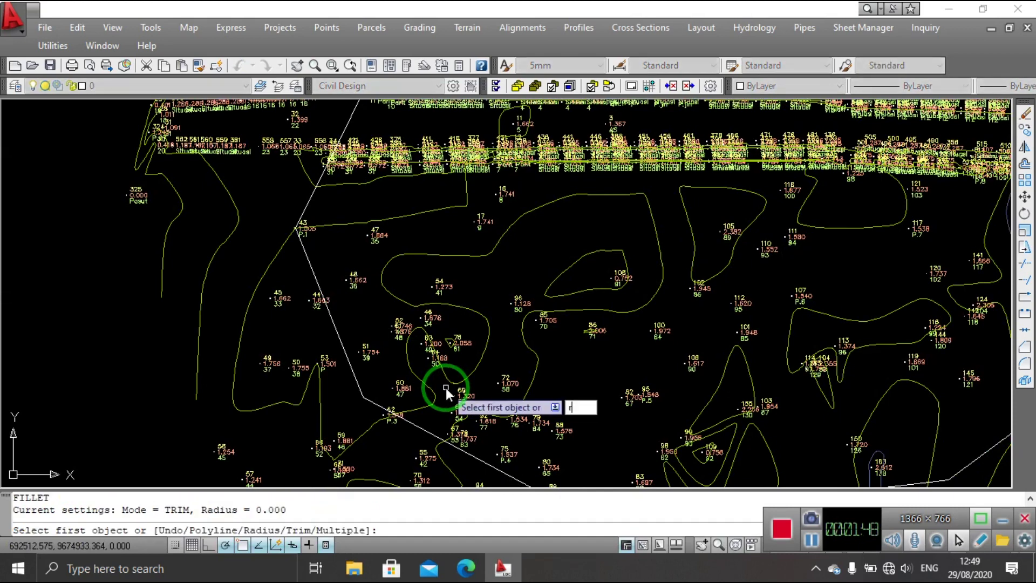
{"action": "key", "text": "Return"}
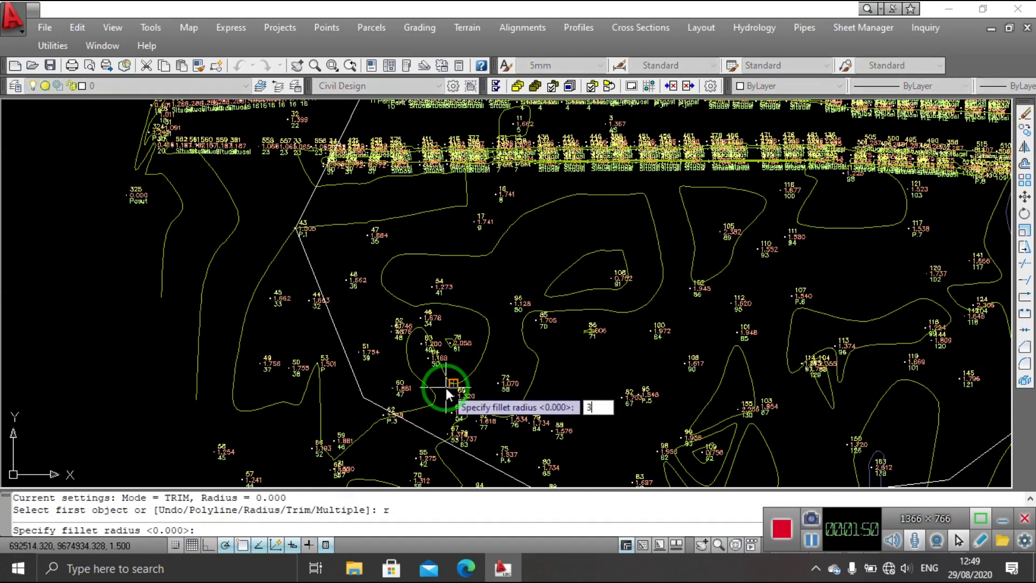
{"action": "type", "text": "0"}
{"action": "key", "text": "Return"}
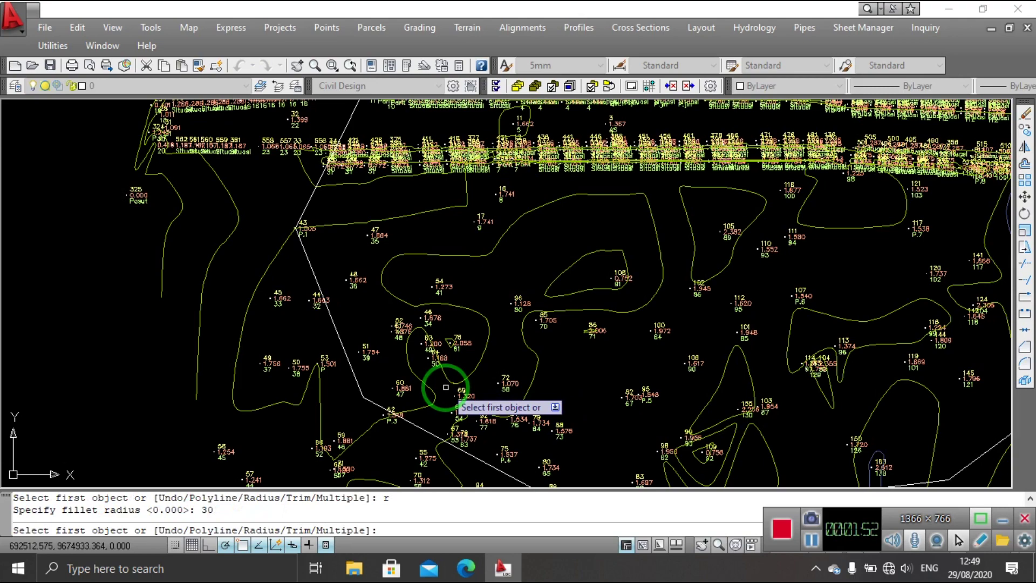
{"action": "scroll", "coordinate": [301, 216], "scroll_direction": "up", "scroll_amount": 6}
{"action": "scroll", "coordinate": [294, 211], "scroll_direction": "up", "scroll_amount": 1}
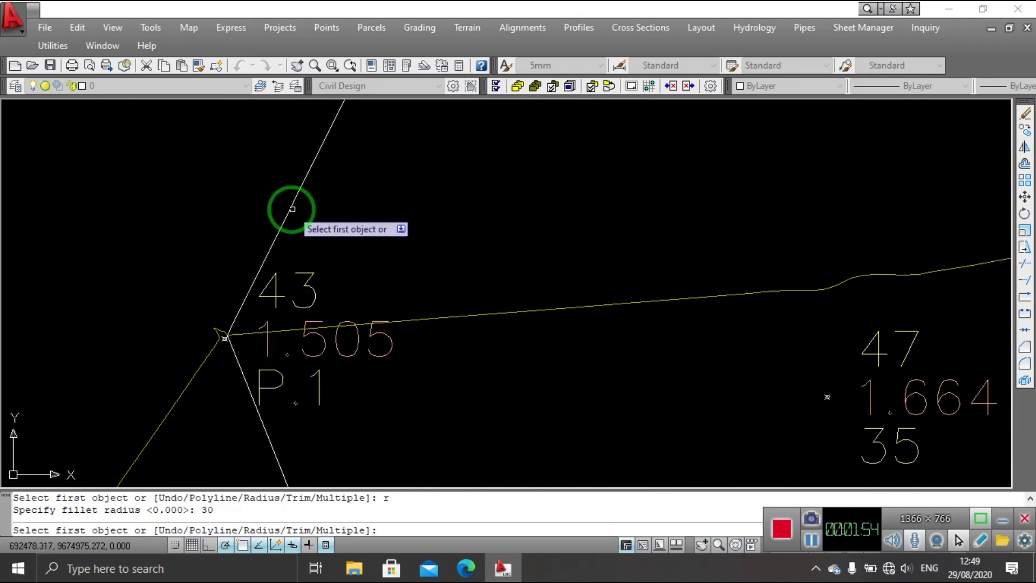
{"action": "left_click", "coordinate": [293, 208]}
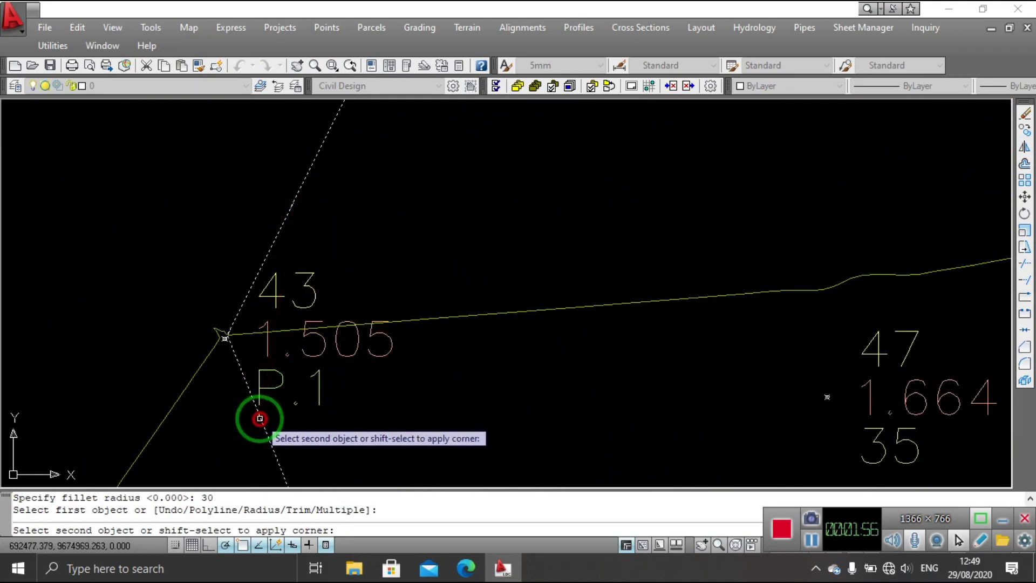
{"action": "left_click", "coordinate": [259, 418]}
Step: Fillet the next two bends, including the one near point 87
{"action": "scroll", "coordinate": [313, 194], "scroll_direction": "down", "scroll_amount": 5}
{"action": "scroll", "coordinate": [376, 313], "scroll_direction": "up", "scroll_amount": 3}
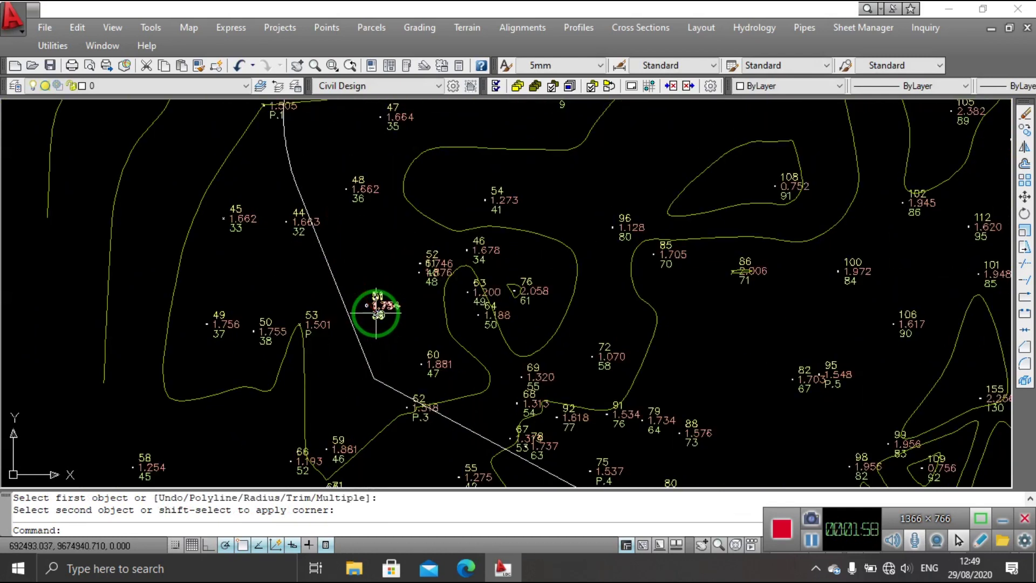
{"action": "key", "text": "space"}
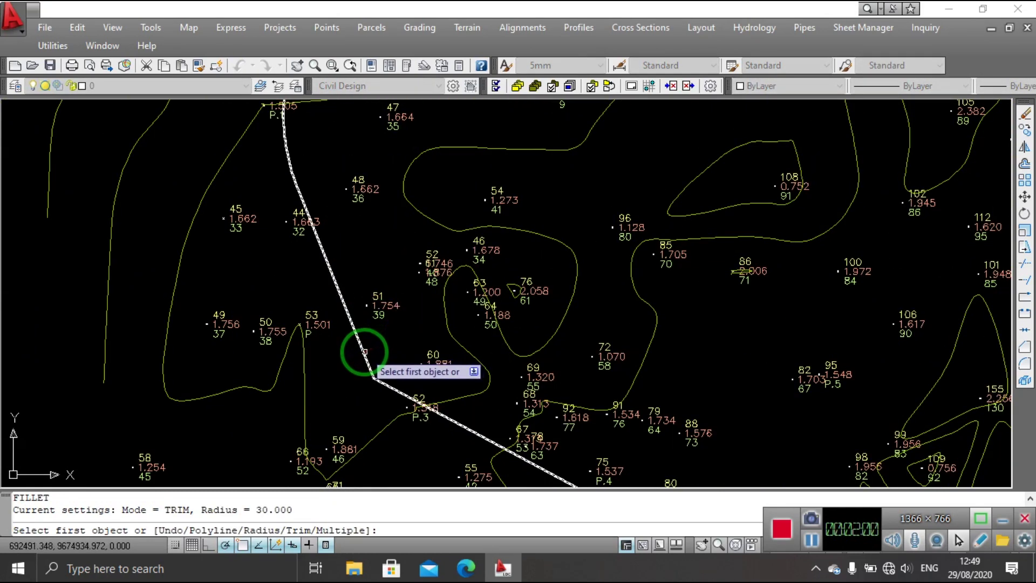
{"action": "left_click", "coordinate": [365, 351]}
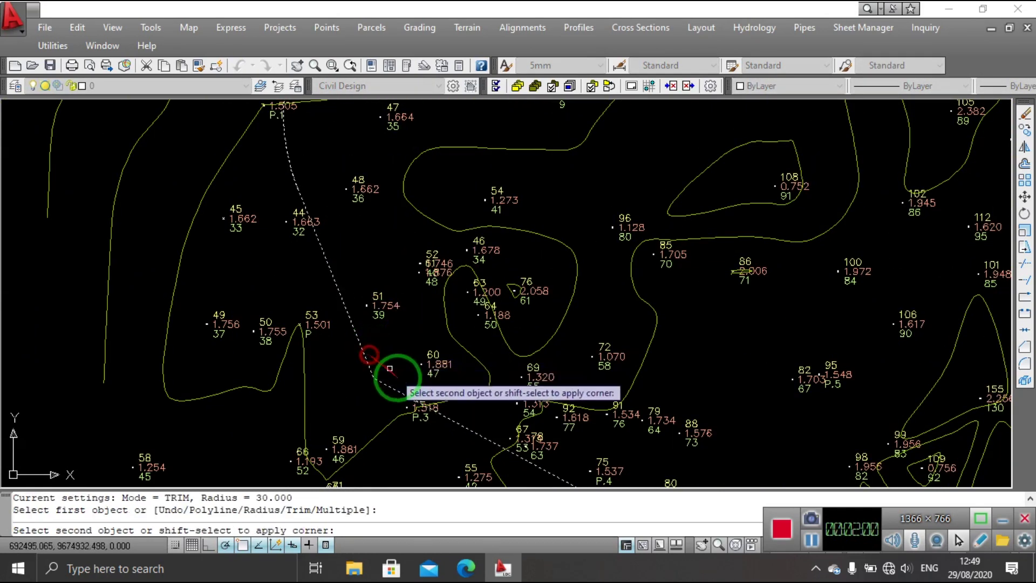
{"action": "left_click", "coordinate": [402, 396]}
{"action": "scroll", "coordinate": [370, 343], "scroll_direction": "down", "scroll_amount": 3}
{"action": "scroll", "coordinate": [485, 405], "scroll_direction": "down", "scroll_amount": 2}
{"action": "scroll", "coordinate": [523, 418], "scroll_direction": "up", "scroll_amount": 4}
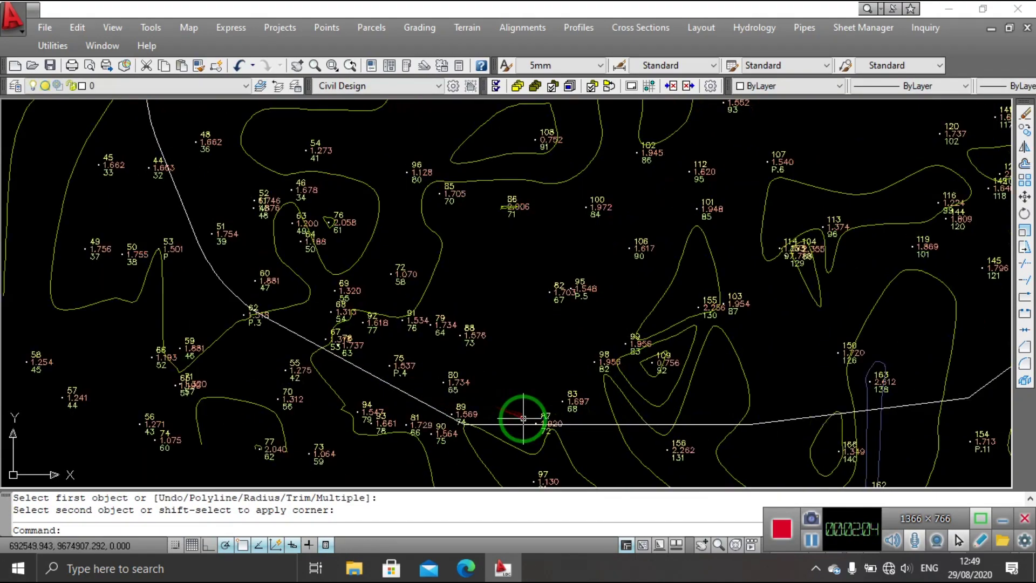
{"action": "key", "text": "space"}
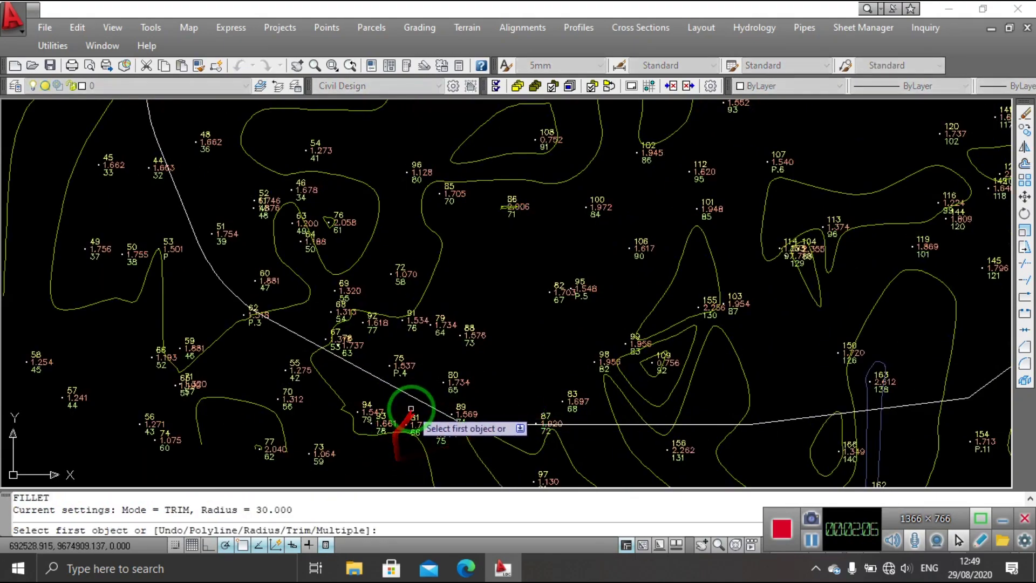
{"action": "left_click", "coordinate": [421, 402]}
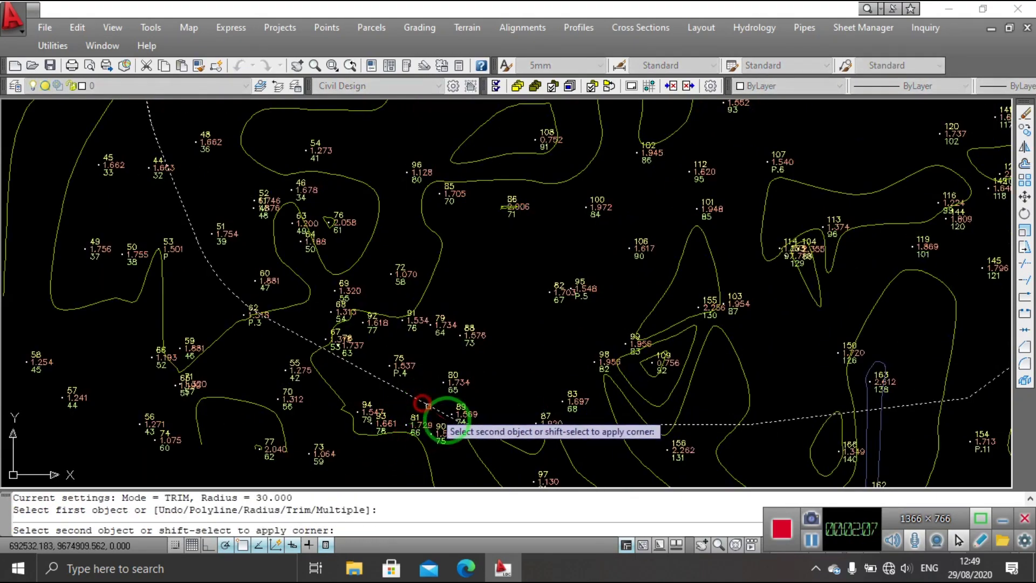
{"action": "left_click", "coordinate": [507, 424]}
Step: Bring the eastern bend into view and fillet it into a 30-unit curve
{"action": "scroll", "coordinate": [507, 423], "scroll_direction": "down", "scroll_amount": 3}
{"action": "scroll", "coordinate": [506, 424], "scroll_direction": "up", "scroll_amount": 3}
{"action": "middle_click_drag", "start_coordinate": [507, 423], "coordinate": [231, 416]}
{"action": "scroll", "coordinate": [370, 419], "scroll_direction": "down", "scroll_amount": 3}
{"action": "scroll", "coordinate": [551, 402], "scroll_direction": "up", "scroll_amount": 2}
{"action": "key", "text": "Return"}
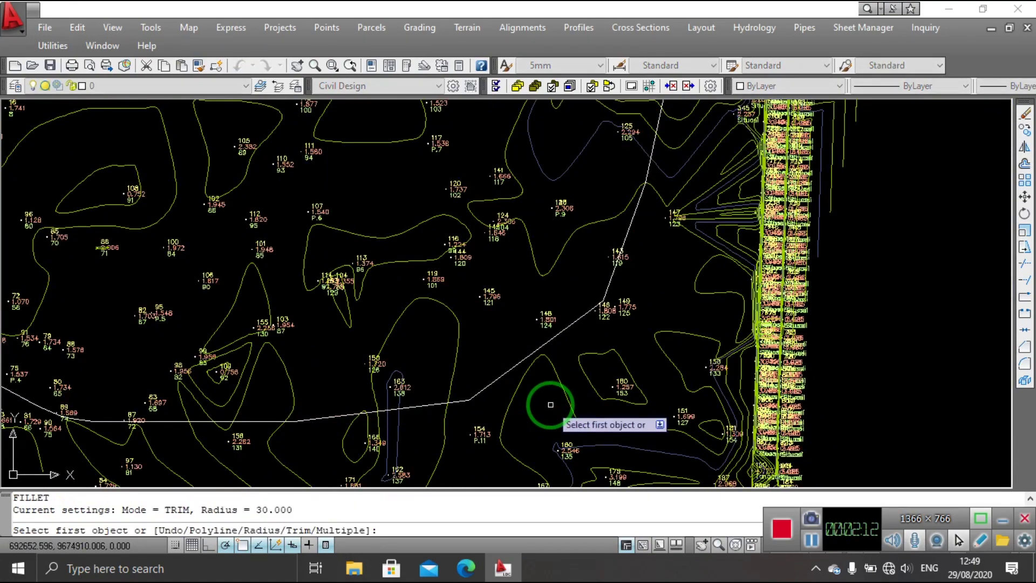
{"action": "left_click", "coordinate": [434, 405]}
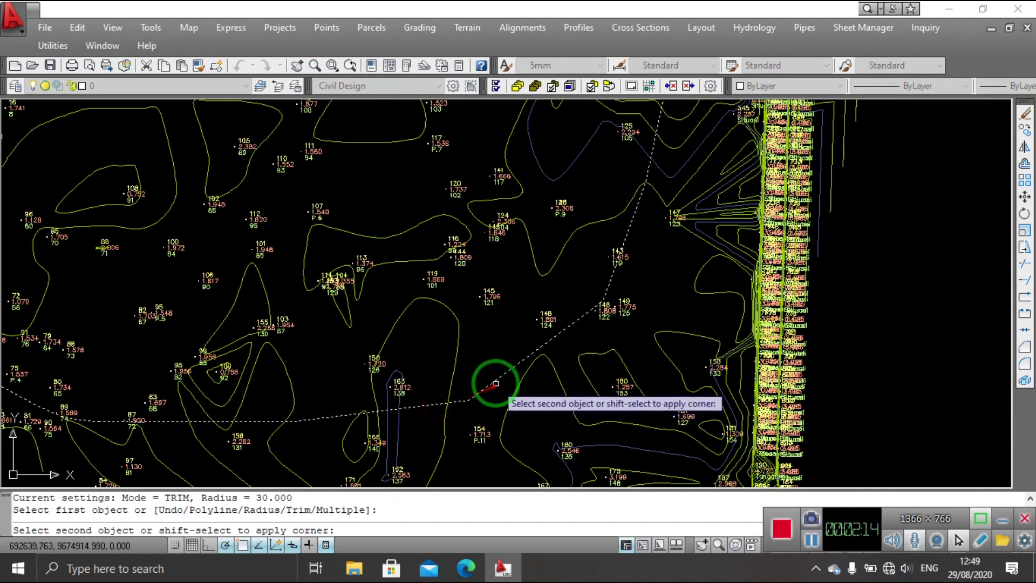
{"action": "left_click", "coordinate": [495, 378]}
Step: Fillet the bend near points 143–146 and the bend that follows it
{"action": "scroll", "coordinate": [551, 354], "scroll_direction": "up", "scroll_amount": 1}
{"action": "scroll", "coordinate": [551, 354], "scroll_direction": "up", "scroll_amount": 1}
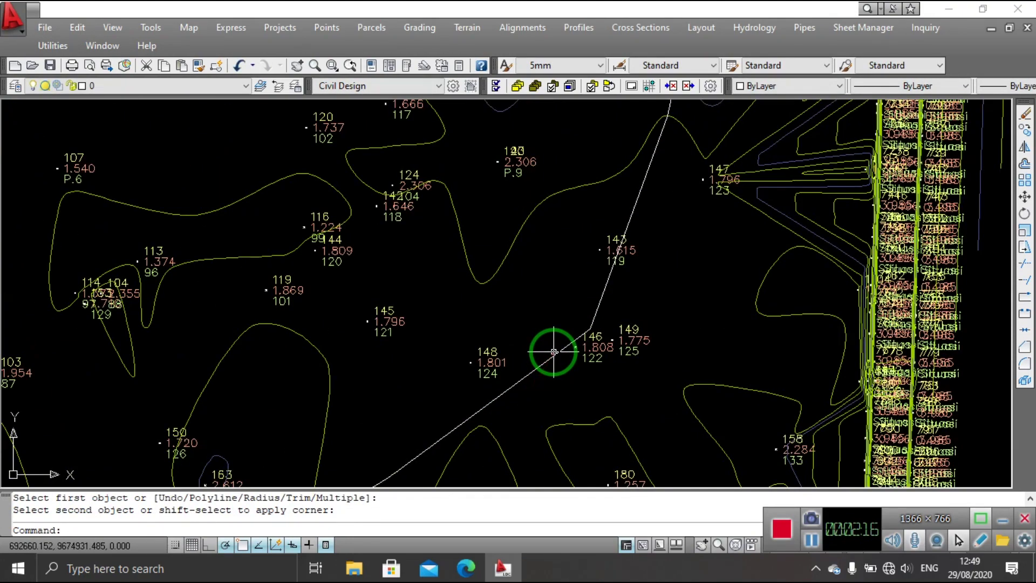
{"action": "key", "text": "Return"}
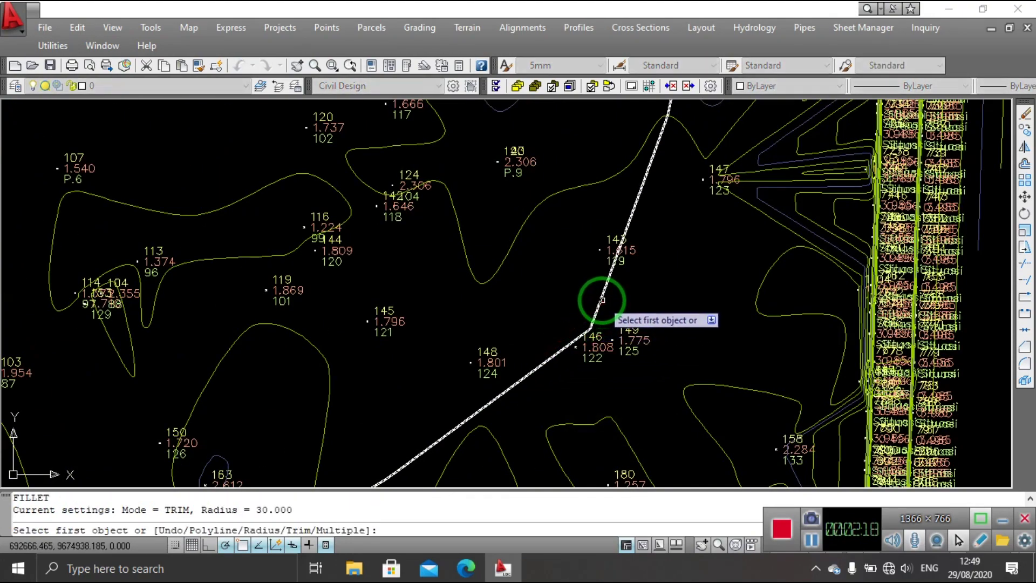
{"action": "left_click", "coordinate": [597, 303]}
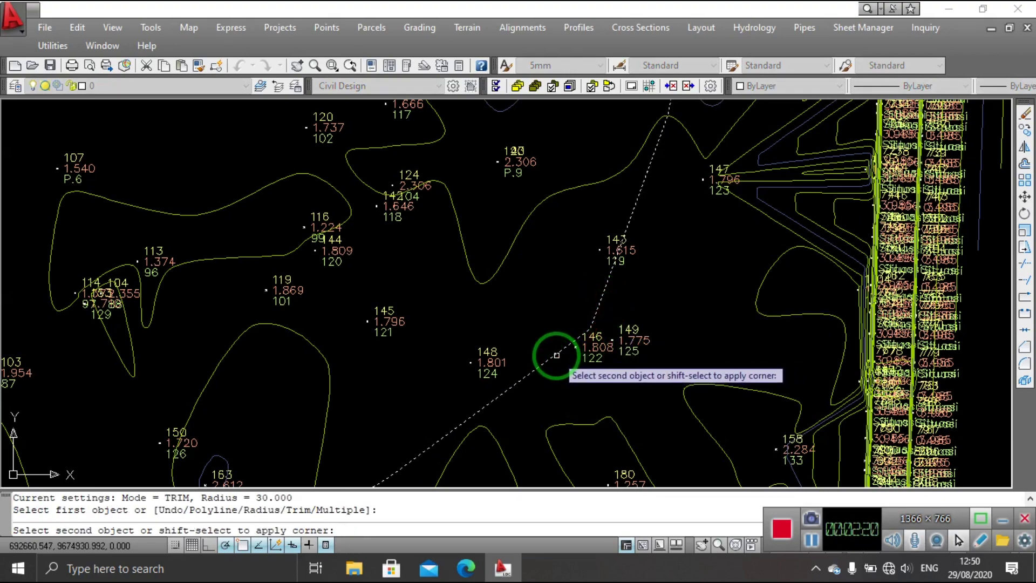
{"action": "left_click", "coordinate": [563, 394]}
{"action": "scroll", "coordinate": [564, 419], "scroll_direction": "down", "scroll_amount": 3}
{"action": "scroll", "coordinate": [612, 326], "scroll_direction": "down", "scroll_amount": 2}
{"action": "scroll", "coordinate": [613, 326], "scroll_direction": "up", "scroll_amount": 3}
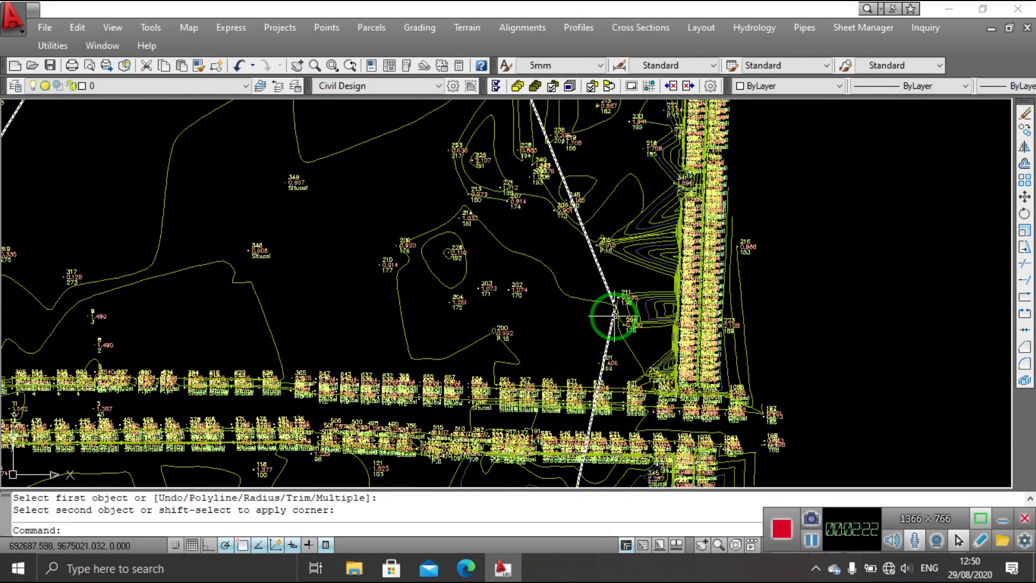
{"action": "key", "text": "Return"}
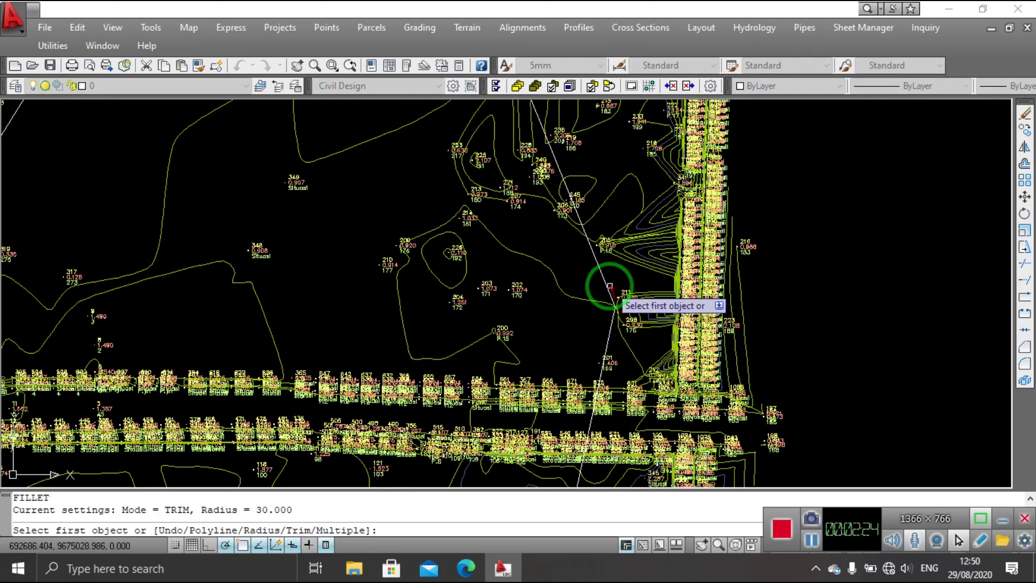
{"action": "left_click", "coordinate": [608, 286]}
{"action": "left_click", "coordinate": [610, 334]}
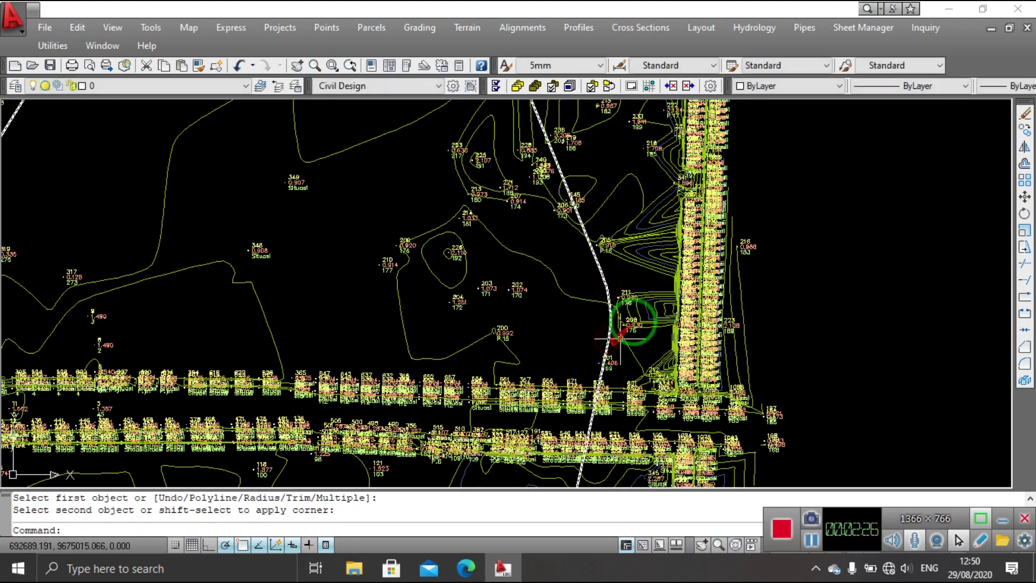
Step: Fillet the northern bend, then cancel the leftover fillet command
{"action": "scroll", "coordinate": [658, 305], "scroll_direction": "down", "scroll_amount": 3}
{"action": "scroll", "coordinate": [623, 281], "scroll_direction": "up", "scroll_amount": 1}
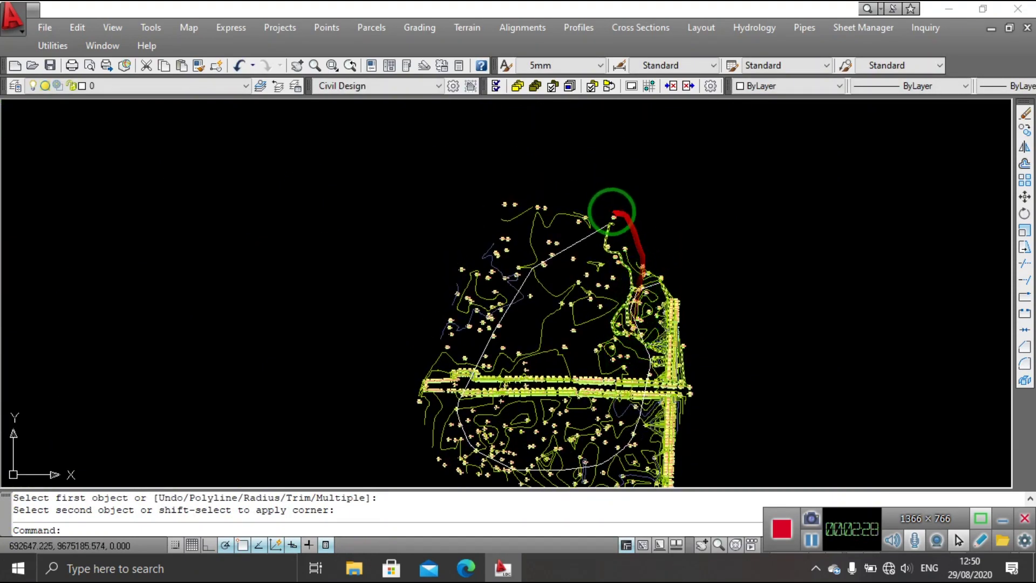
{"action": "scroll", "coordinate": [612, 213], "scroll_direction": "up", "scroll_amount": 1}
{"action": "scroll", "coordinate": [511, 337], "scroll_direction": "up", "scroll_amount": 3}
{"action": "key", "text": "Return"}
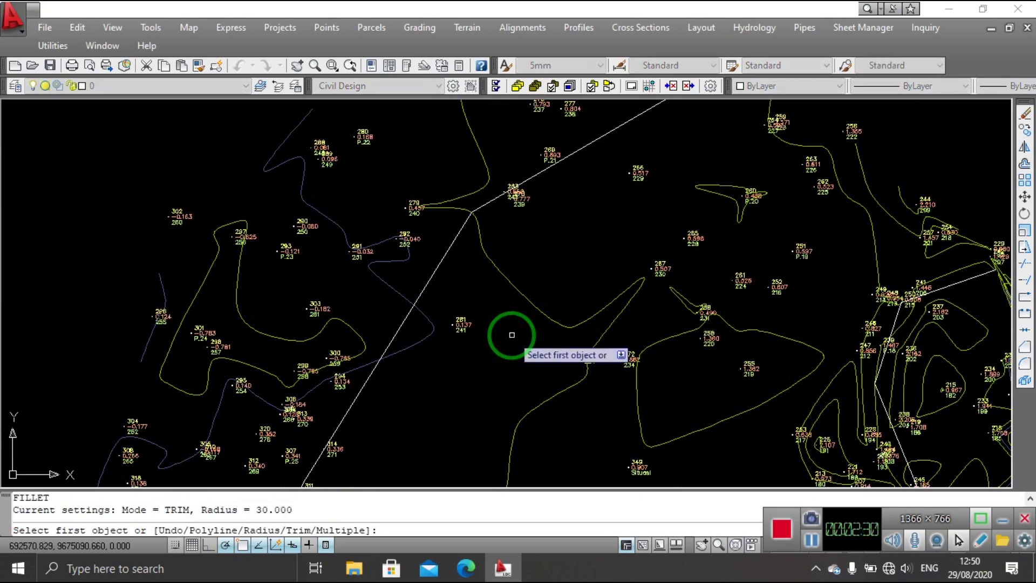
{"action": "left_click", "coordinate": [450, 248]}
{"action": "scroll", "coordinate": [464, 226], "scroll_direction": "down", "scroll_amount": 1}
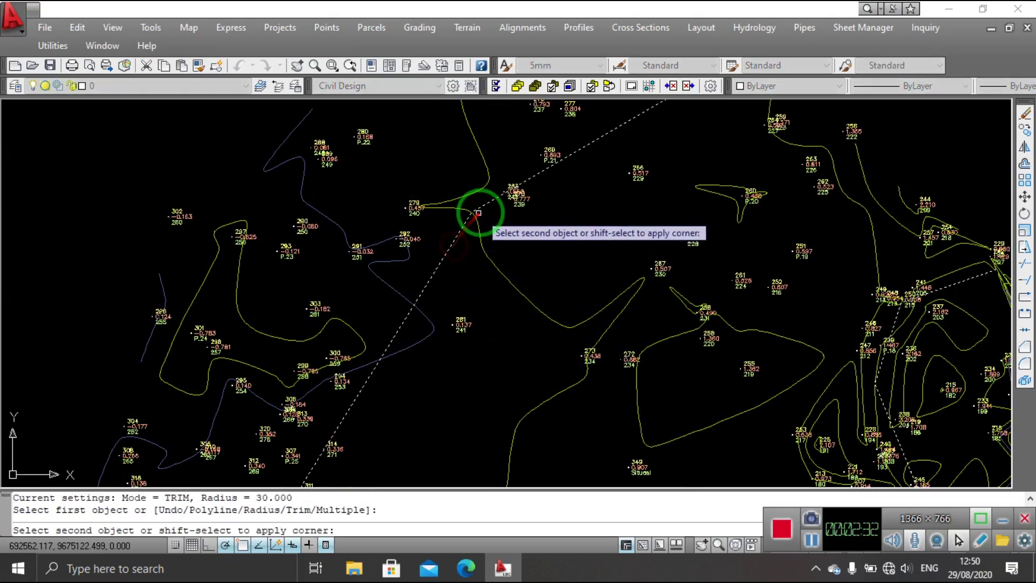
{"action": "left_click", "coordinate": [474, 213]}
{"action": "scroll", "coordinate": [530, 272], "scroll_direction": "down", "scroll_amount": 2}
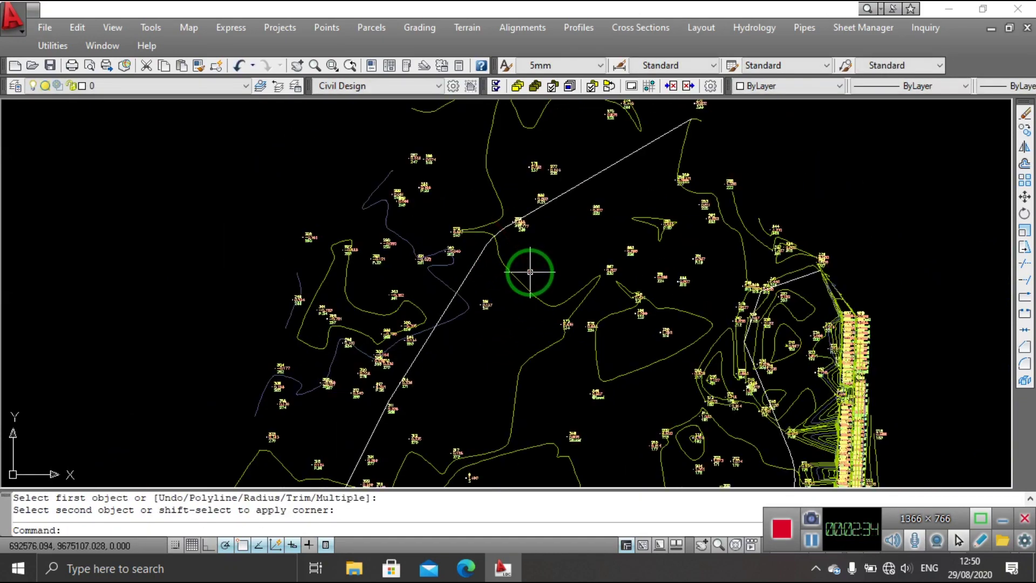
{"action": "key", "text": "Escape"}
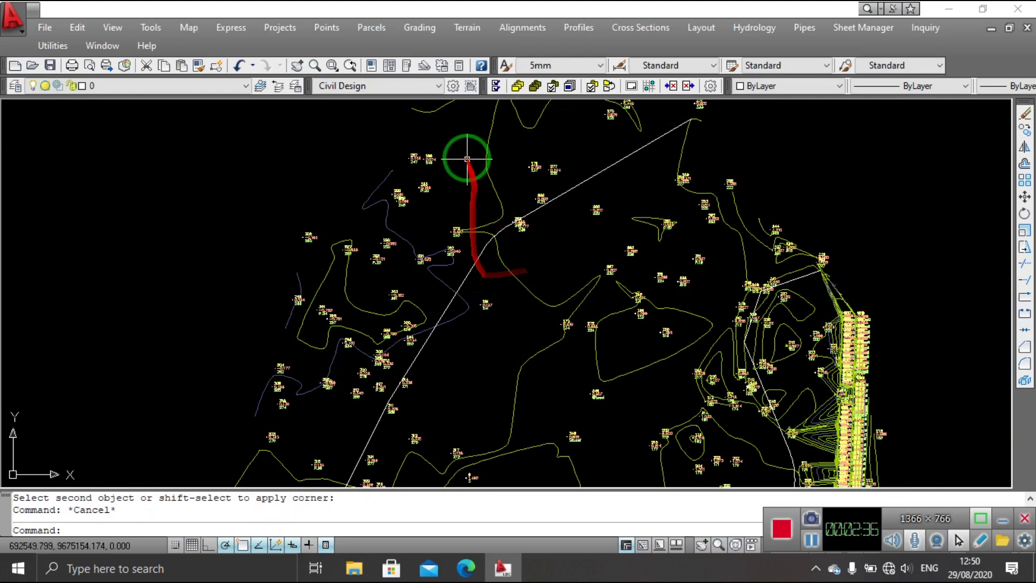
{"action": "left_click", "coordinate": [510, 71]}
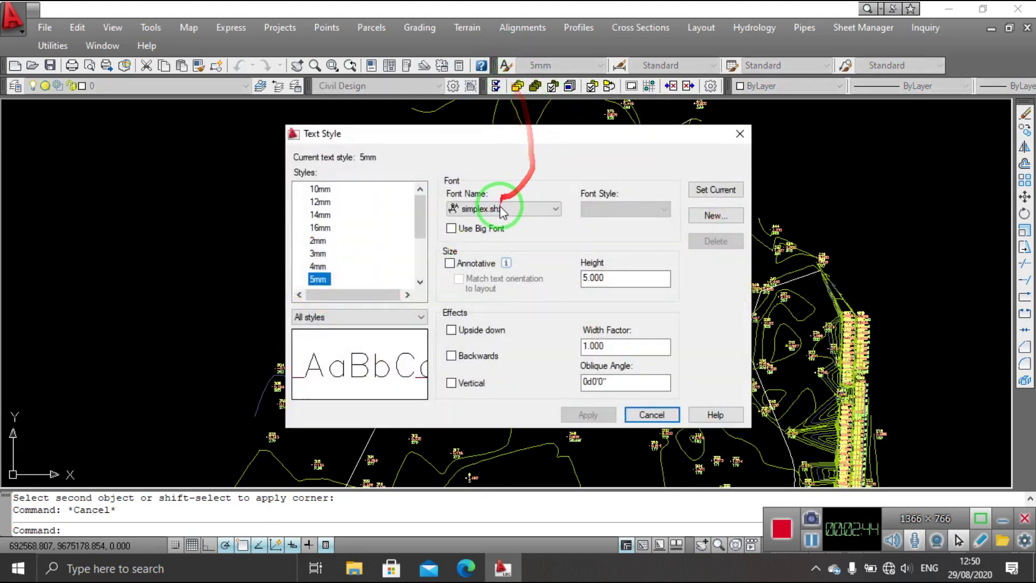
Step: Create a new text style named style1 that uses the Arial Black font
{"action": "left_click", "coordinate": [729, 221]}
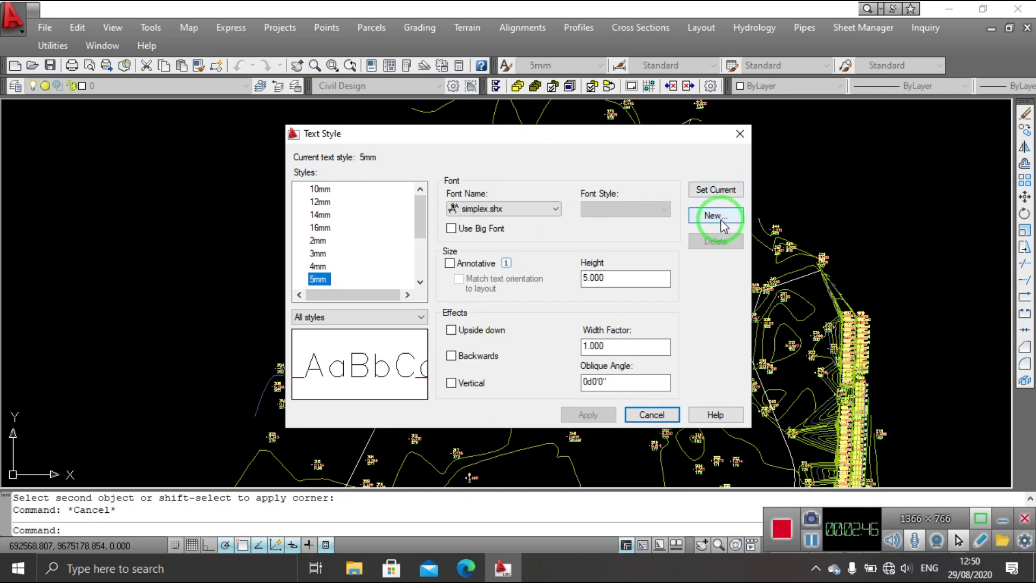
{"action": "left_click", "coordinate": [724, 222]}
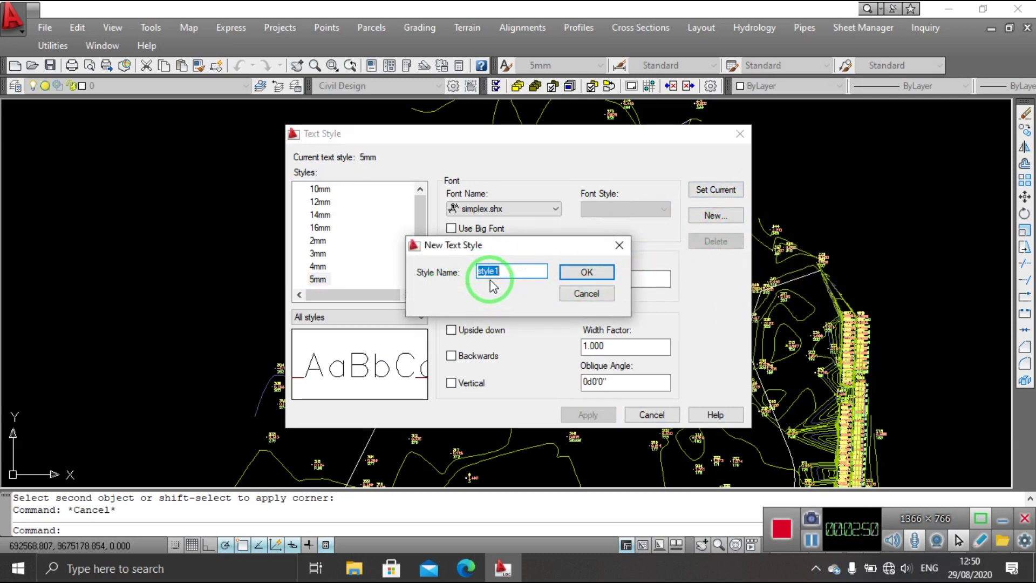
{"action": "left_click_drag", "start_coordinate": [494, 274], "coordinate": [593, 274]}
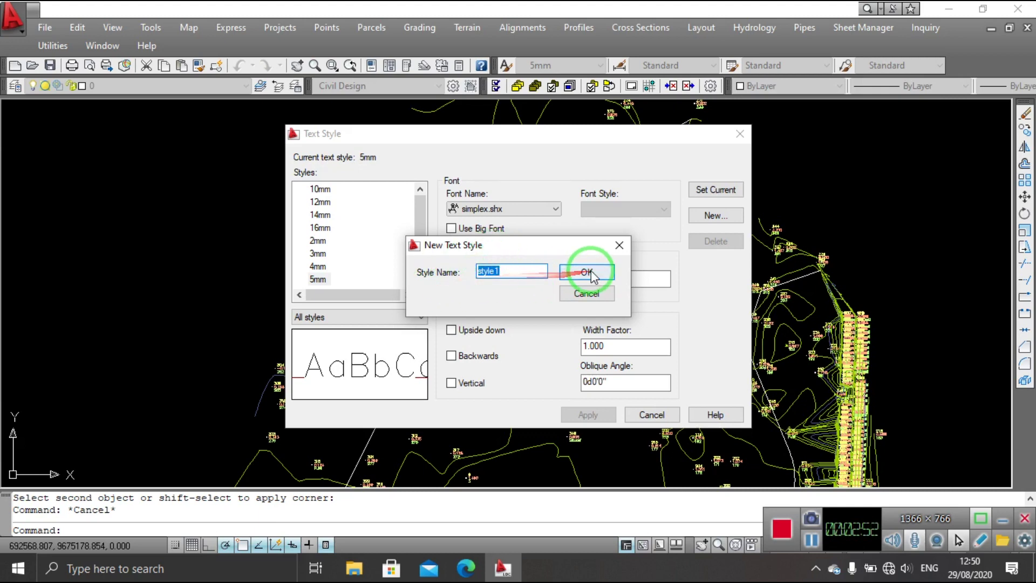
{"action": "left_click", "coordinate": [591, 272]}
{"action": "left_click", "coordinate": [528, 211]}
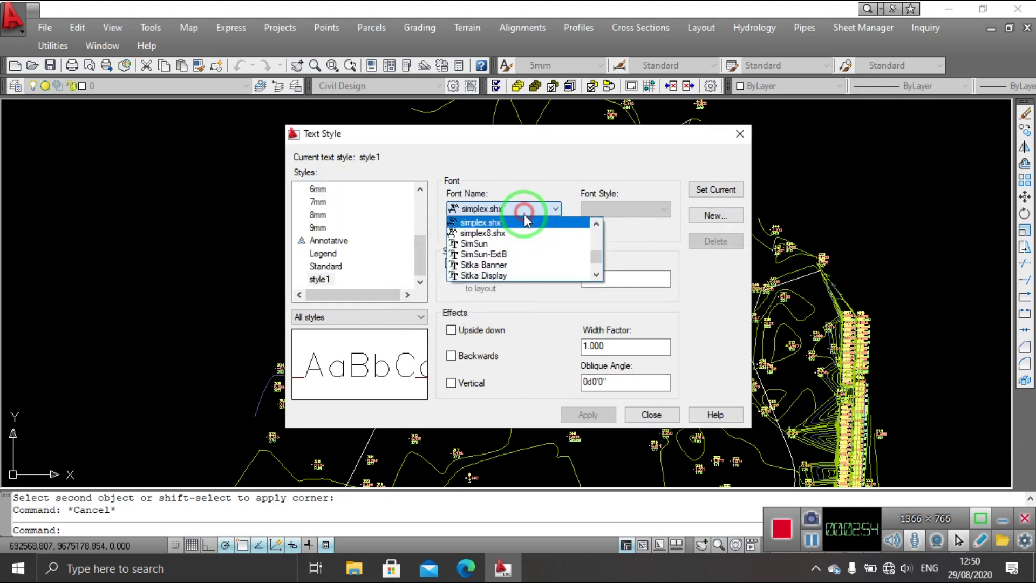
{"action": "scroll", "coordinate": [517, 249], "scroll_direction": "up", "scroll_amount": 2}
{"action": "scroll", "coordinate": [517, 248], "scroll_direction": "up", "scroll_amount": 2}
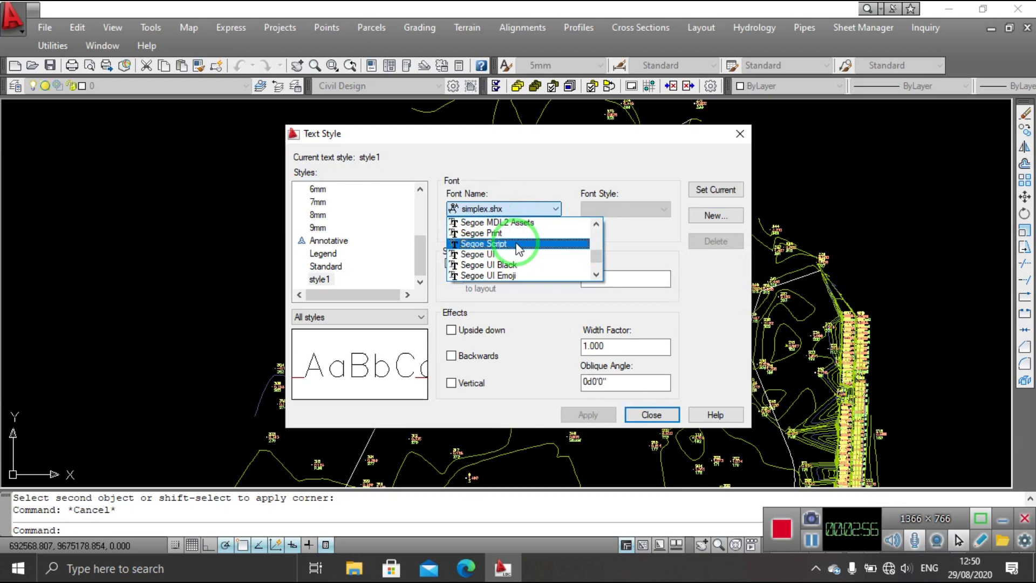
{"action": "key", "text": "a"}
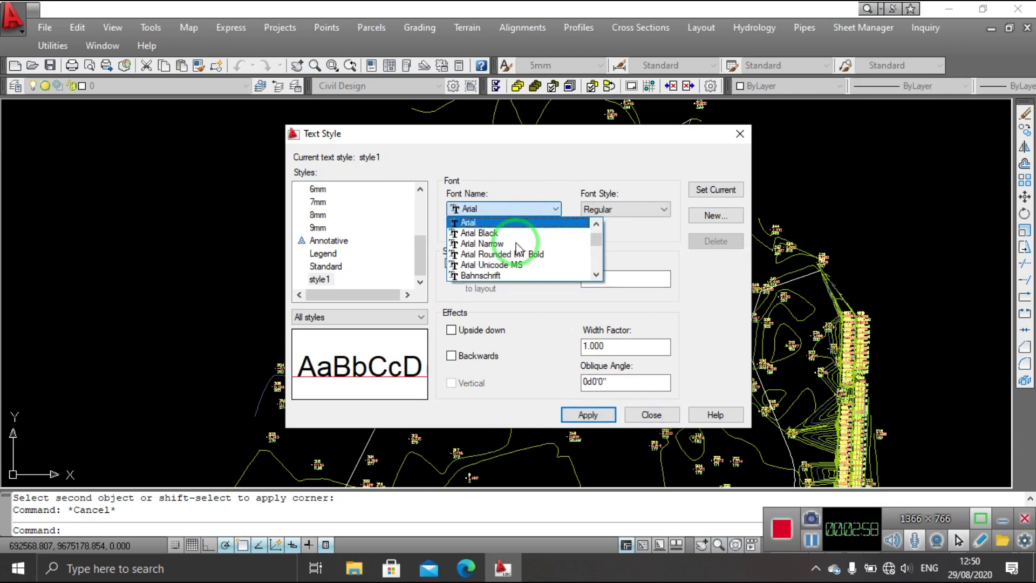
{"action": "left_click", "coordinate": [494, 233]}
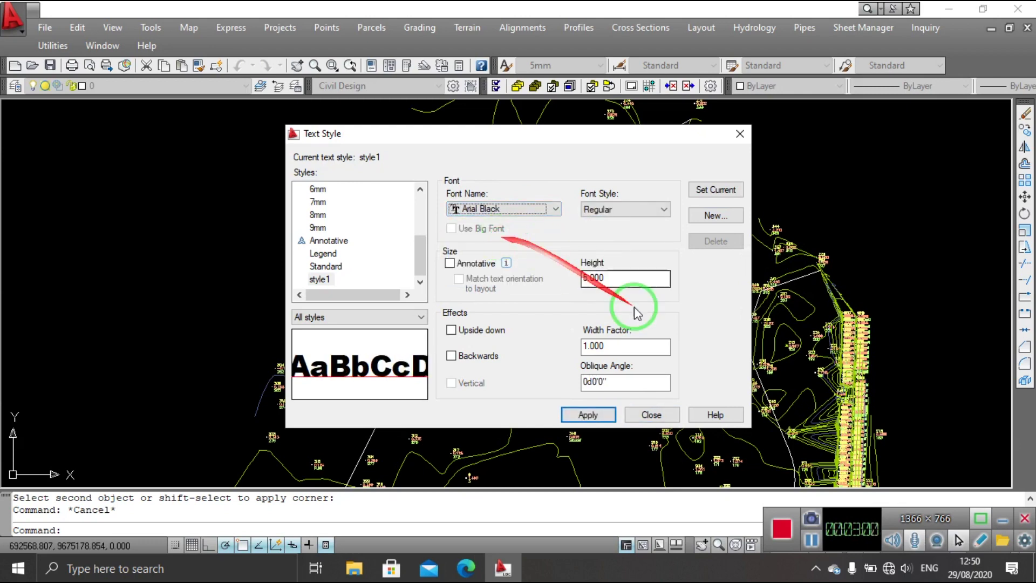
Step: Keep height 0.000, make style1 current, apply, and close the Text Style dialog
{"action": "left_click_drag", "start_coordinate": [607, 278], "coordinate": [555, 292]}
{"action": "type", "text": "0"}
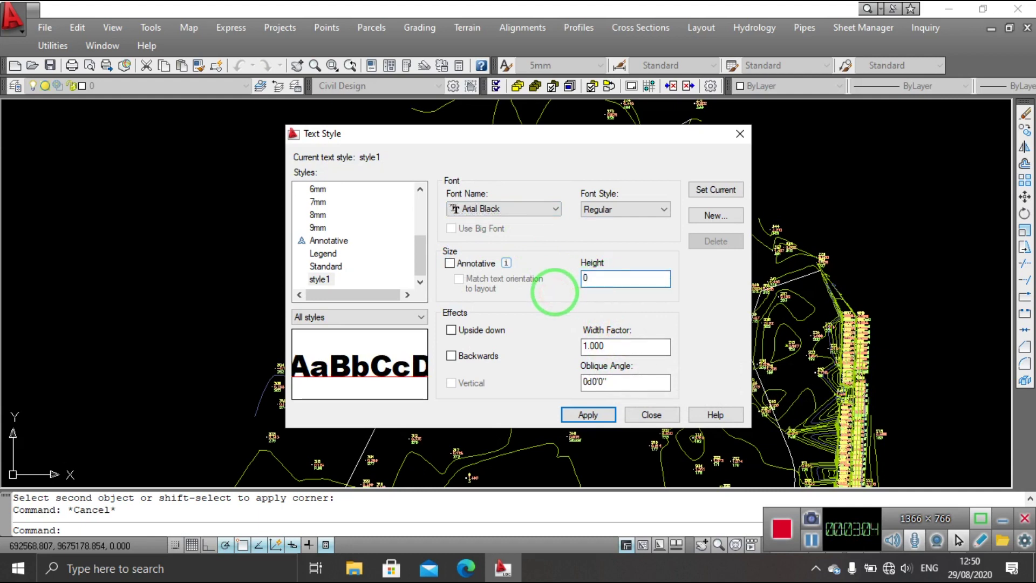
{"action": "left_click", "coordinate": [714, 190]}
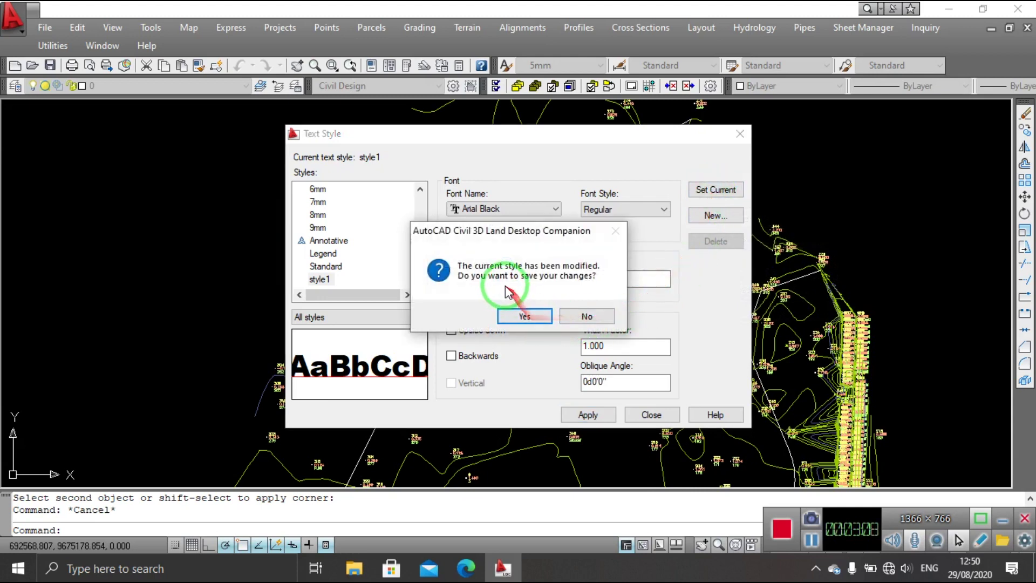
{"action": "left_click", "coordinate": [541, 318]}
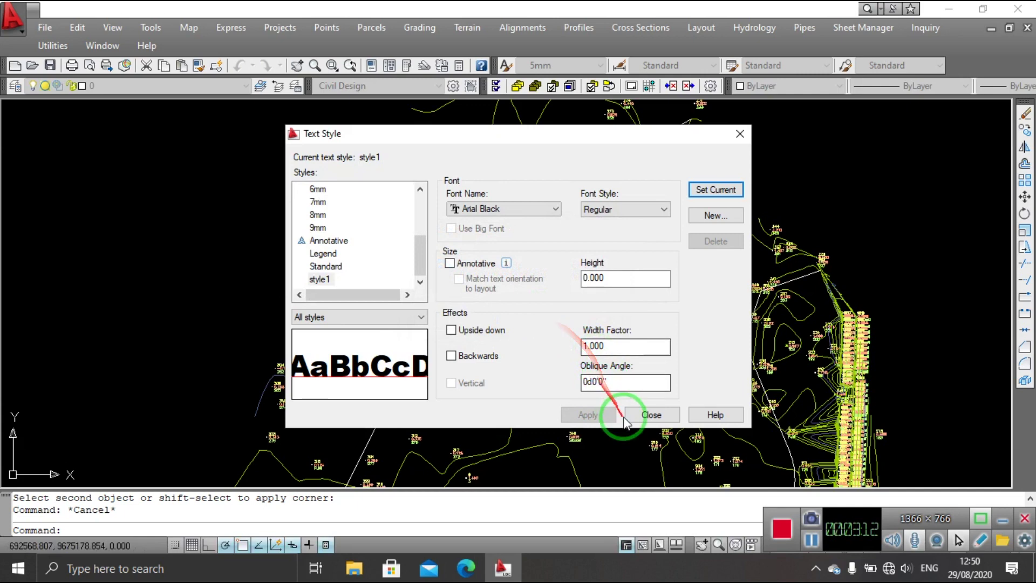
{"action": "left_click", "coordinate": [649, 416]}
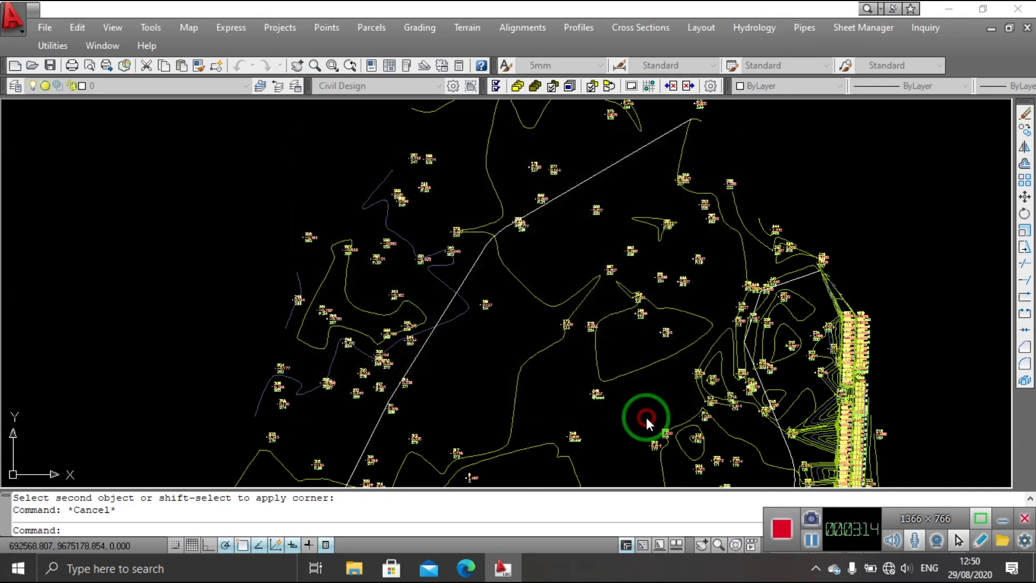
Step: Define alignment 'cl' from the road polyline, stationed 0+00 to 6+94.20 (length 694.202)
{"action": "left_click", "coordinate": [524, 30]}
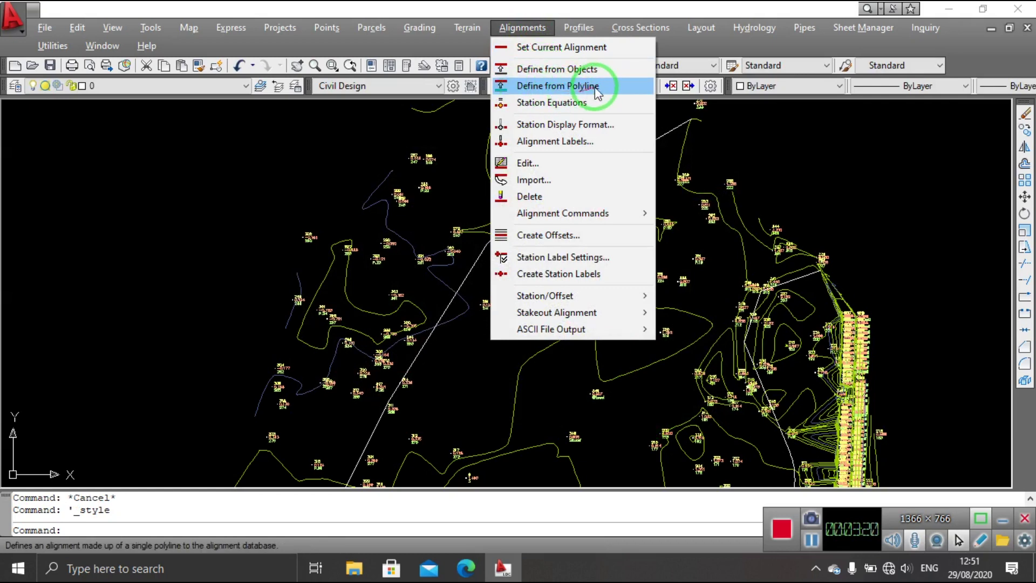
{"action": "left_click", "coordinate": [562, 86]}
{"action": "middle_click_drag", "start_coordinate": [667, 186], "coordinate": [627, 242]}
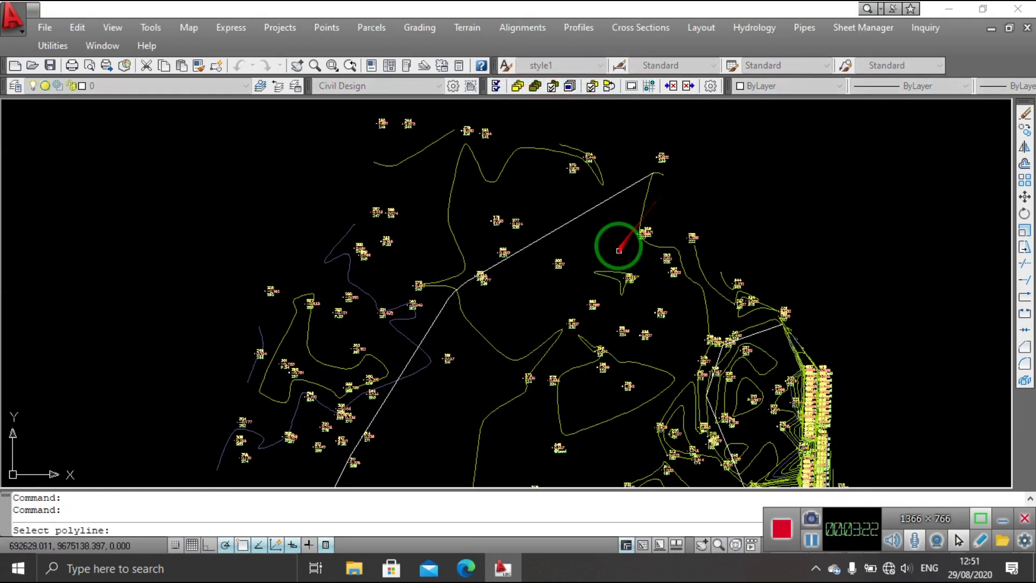
{"action": "left_click", "coordinate": [609, 197]}
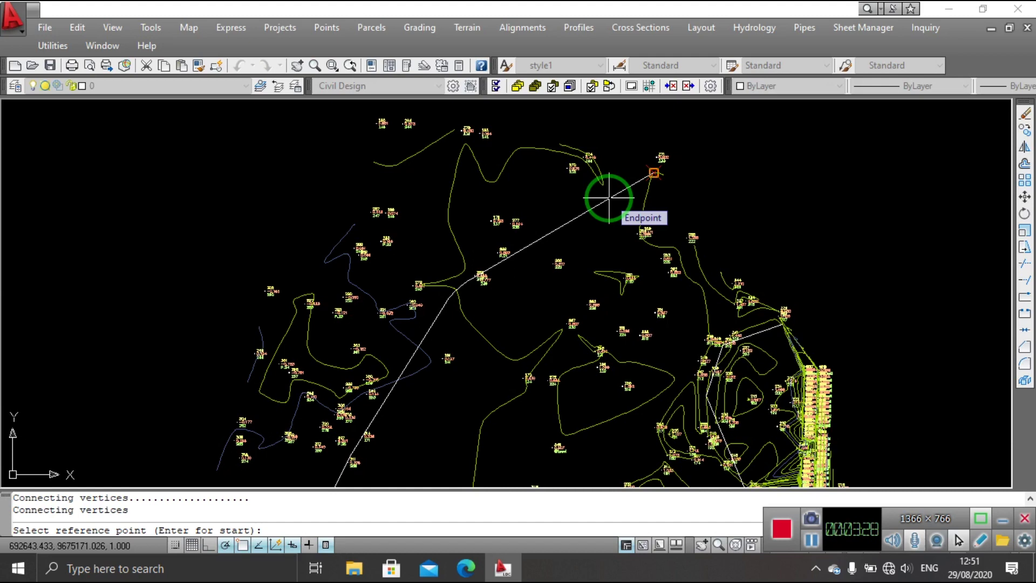
{"action": "left_click", "coordinate": [608, 198]}
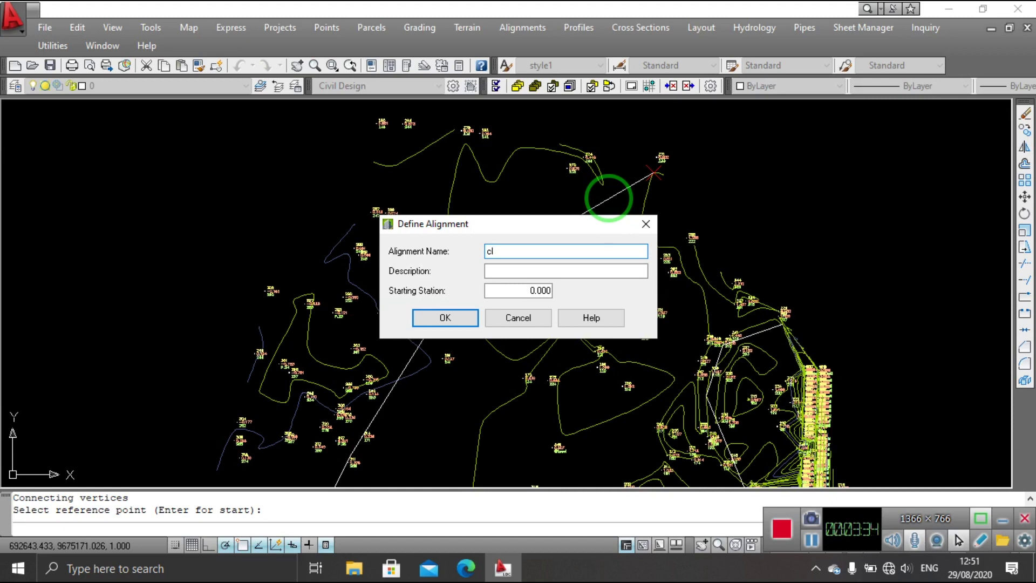
{"action": "type", "text": "l"}
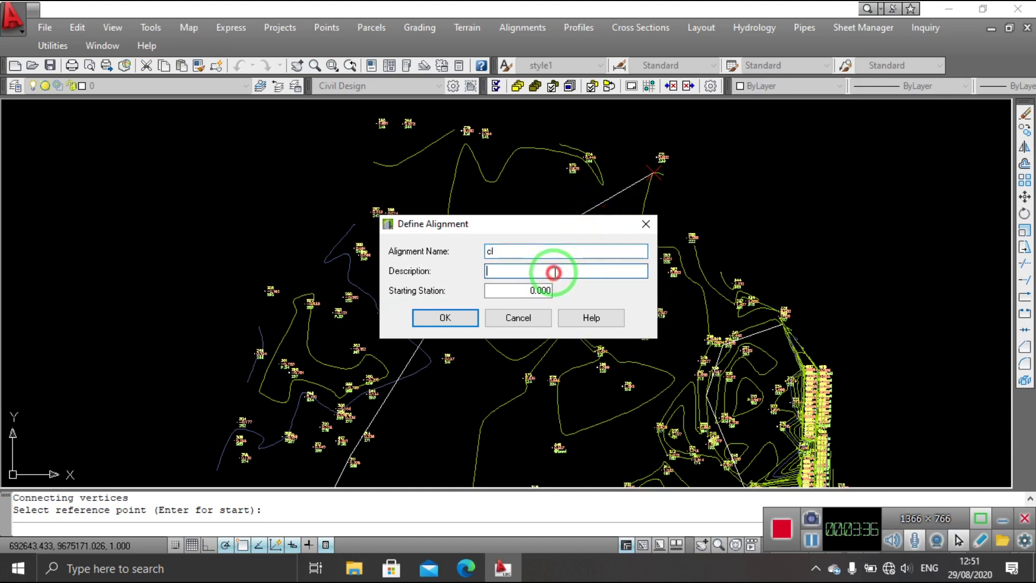
{"action": "left_click", "coordinate": [457, 319]}
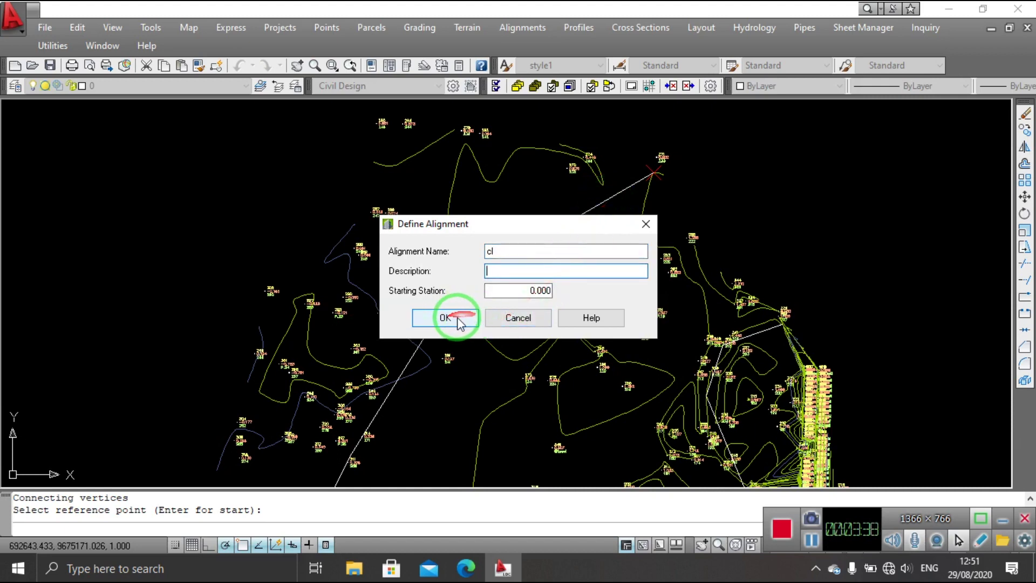
{"action": "left_click", "coordinate": [440, 321]}
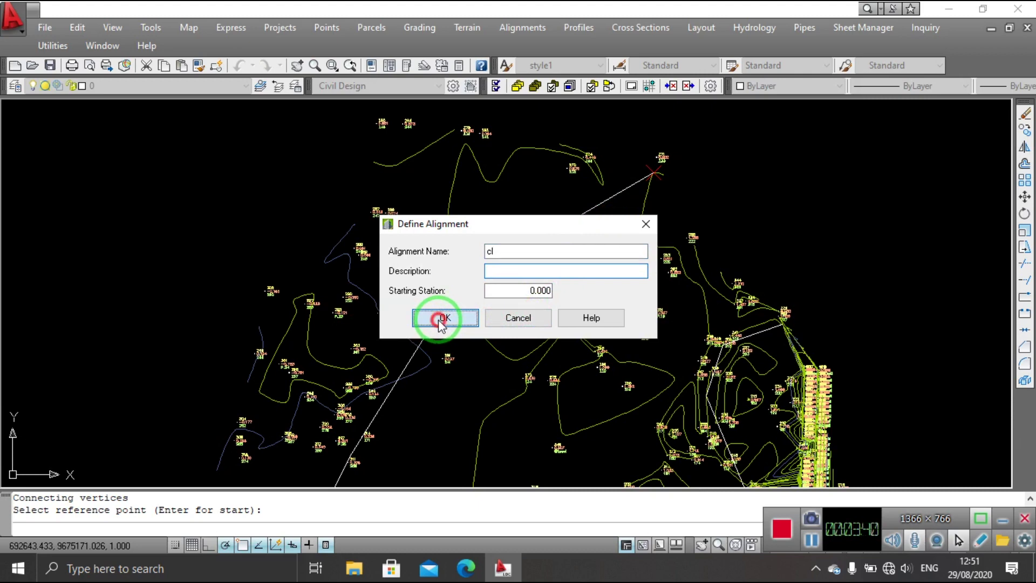
{"action": "left_click", "coordinate": [543, 38]}
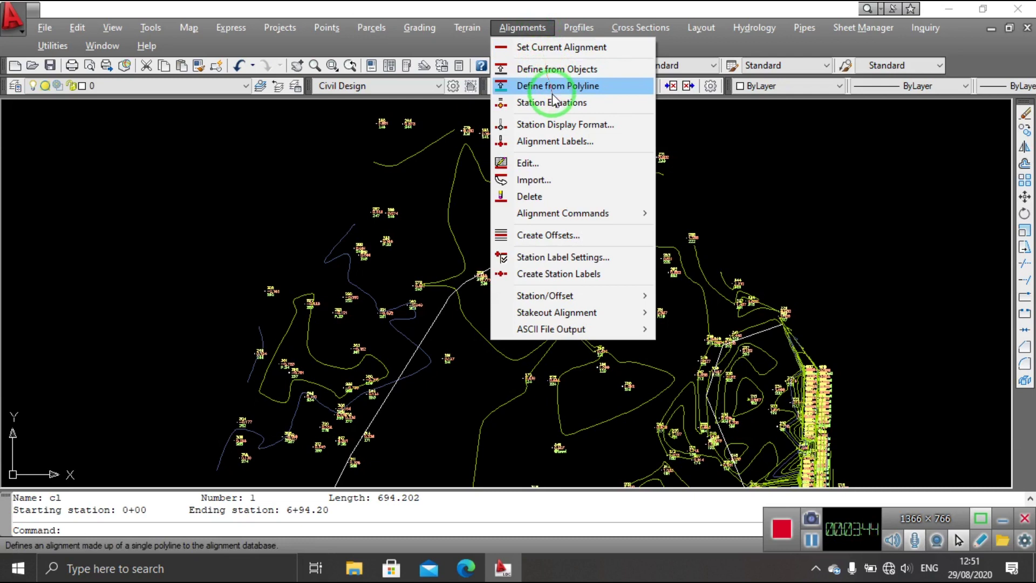
{"action": "left_click", "coordinate": [567, 104]}
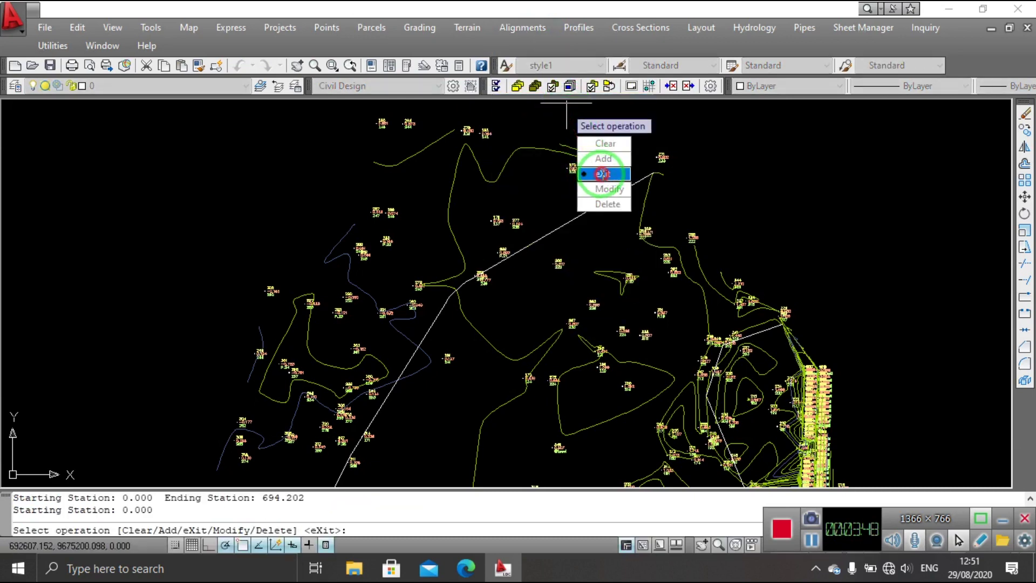
{"action": "left_click", "coordinate": [603, 173]}
{"action": "left_click", "coordinate": [516, 31]}
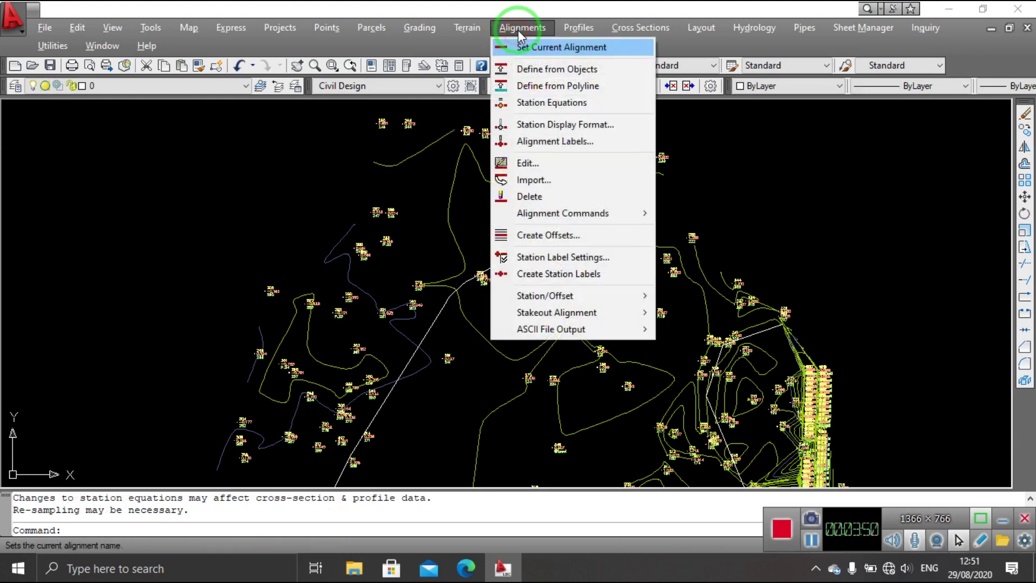
{"action": "left_click", "coordinate": [553, 142]}
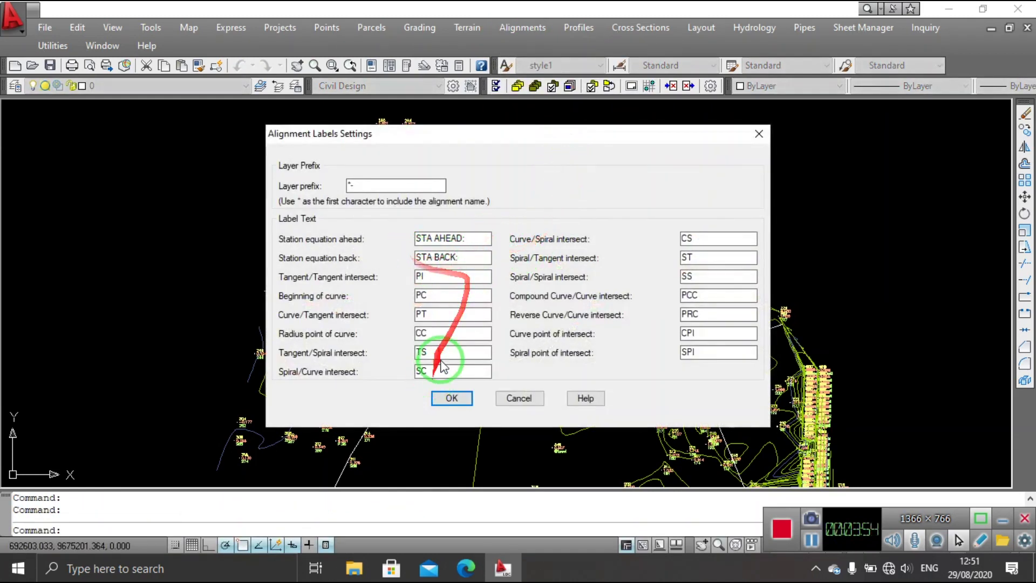
{"action": "left_click", "coordinate": [462, 400]}
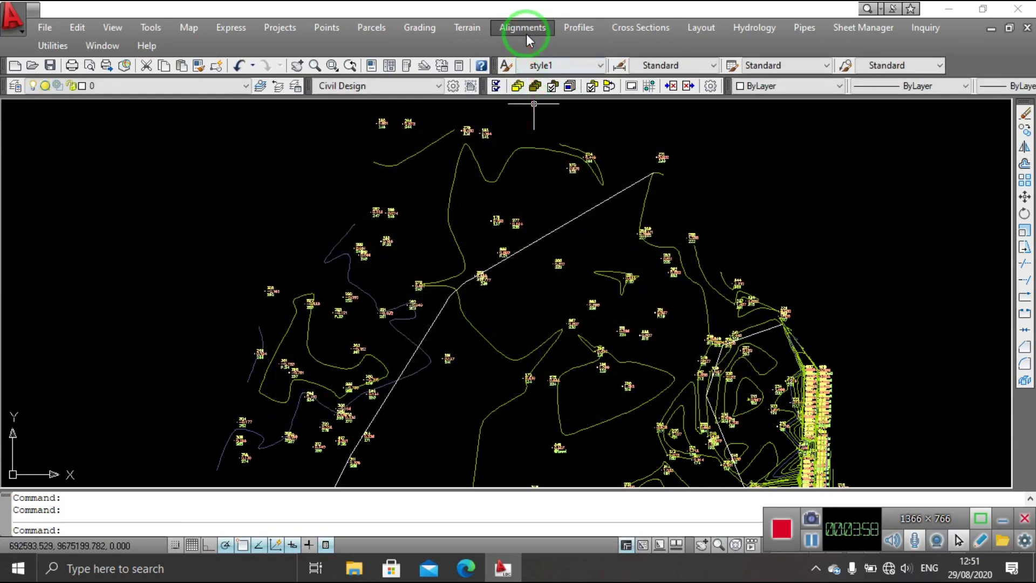
Step: In Station Label Settings, enable station equation, perpendicular labels and plus sign location
{"action": "left_click", "coordinate": [525, 31]}
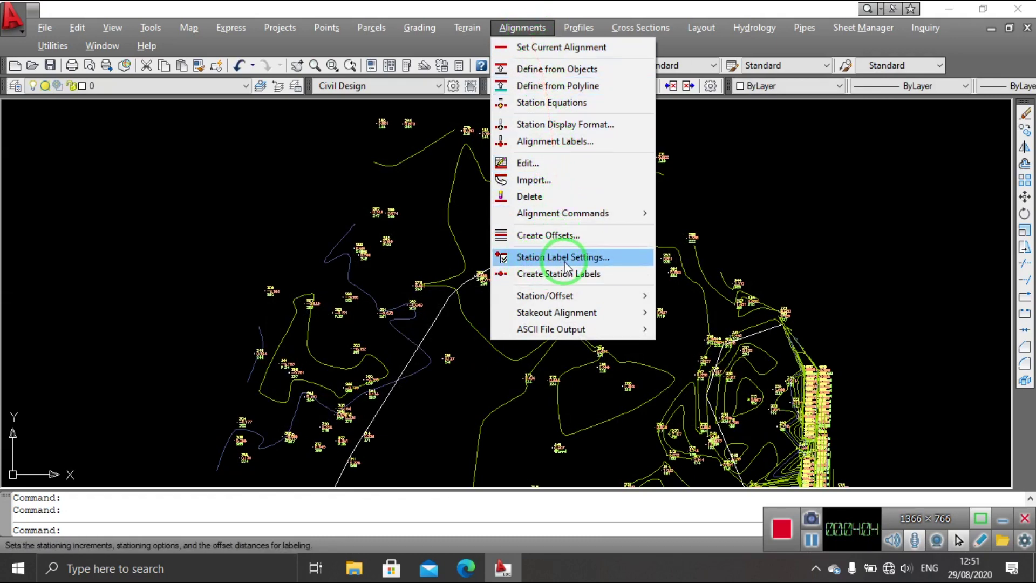
{"action": "left_click", "coordinate": [587, 265]}
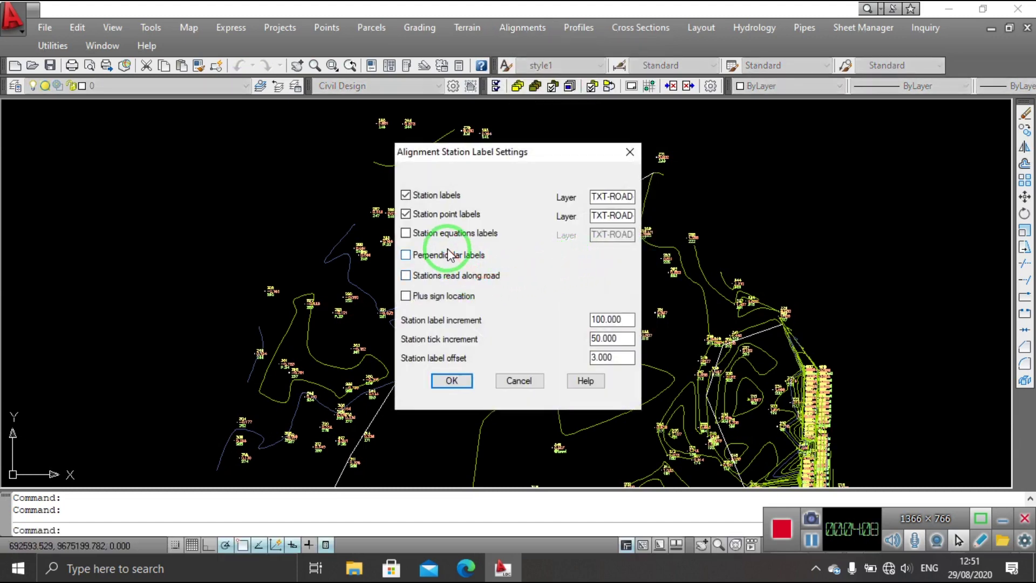
{"action": "left_click", "coordinate": [406, 234]}
{"action": "left_click", "coordinate": [406, 254]}
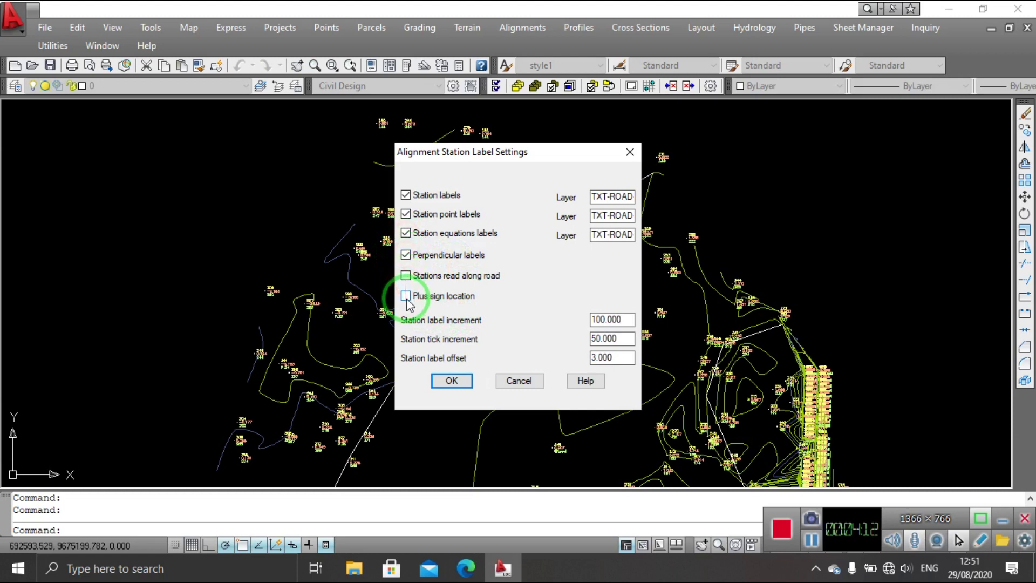
{"action": "left_click", "coordinate": [405, 296]}
Step: Set the label and tick increments to 25 and label offset to 0, then confirm
{"action": "double_click", "coordinate": [596, 321]}
{"action": "type", "text": "25"}
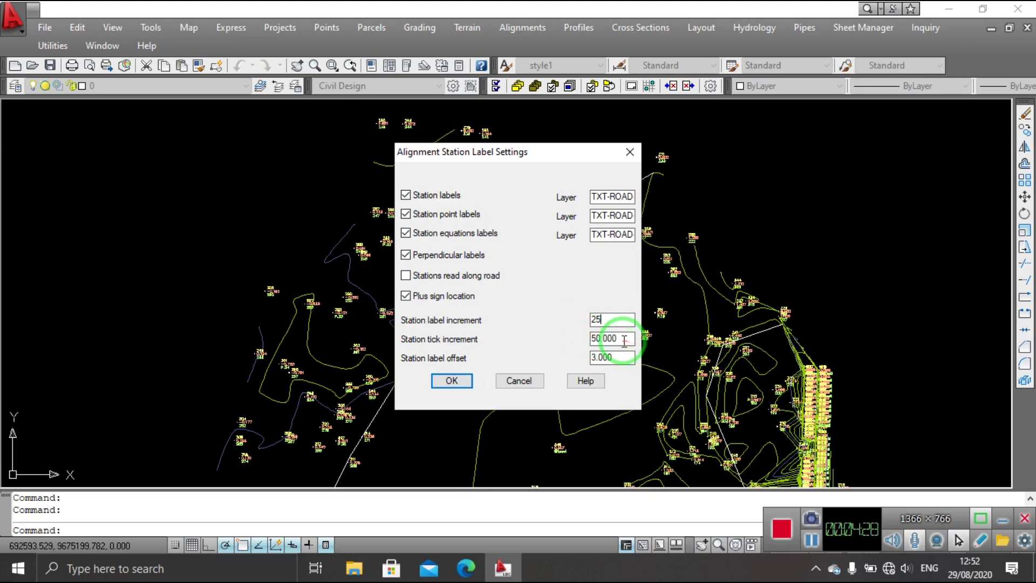
{"action": "left_click_drag", "start_coordinate": [626, 341], "coordinate": [580, 341]}
{"action": "type", "text": "25"}
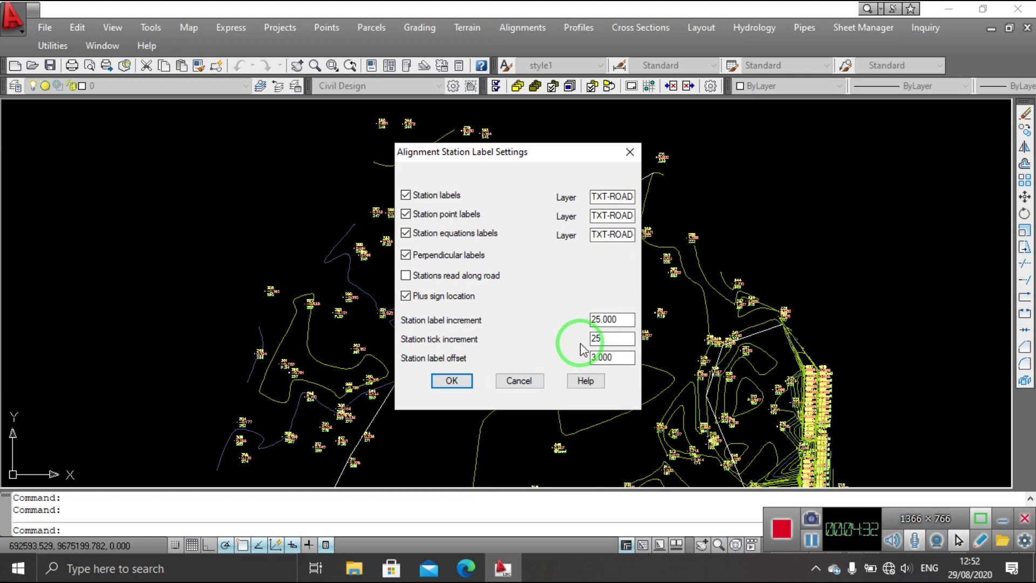
{"action": "left_click_drag", "start_coordinate": [609, 356], "coordinate": [589, 352]}
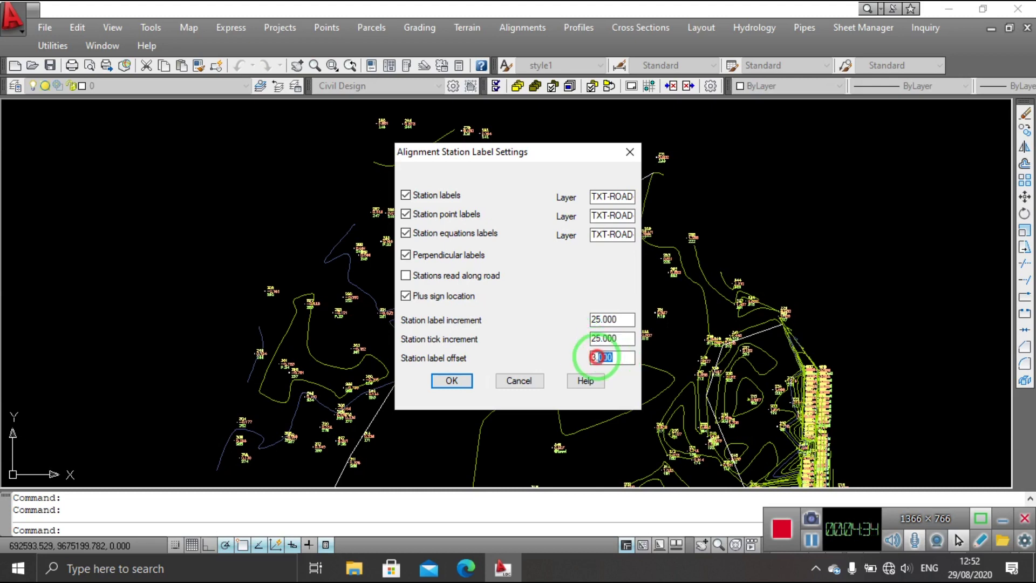
{"action": "type", "text": "0"}
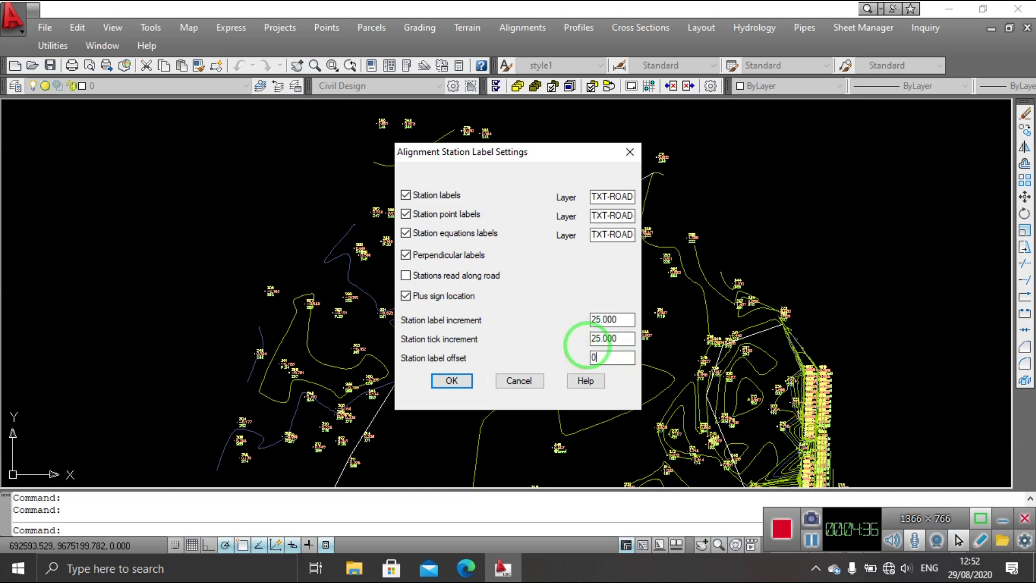
{"action": "left_click", "coordinate": [462, 381]}
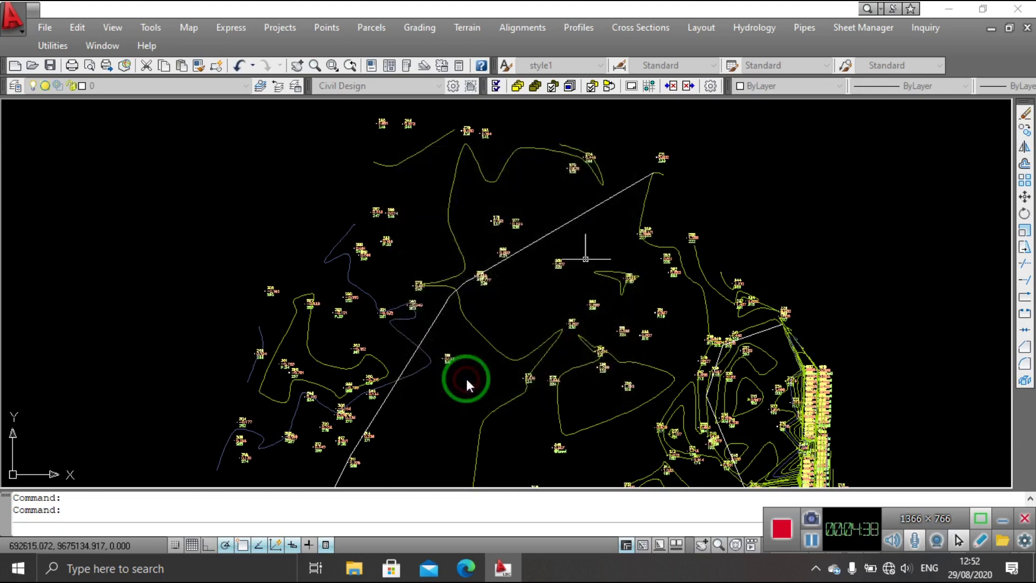
{"action": "scroll", "coordinate": [419, 367], "scroll_direction": "down", "scroll_amount": 3}
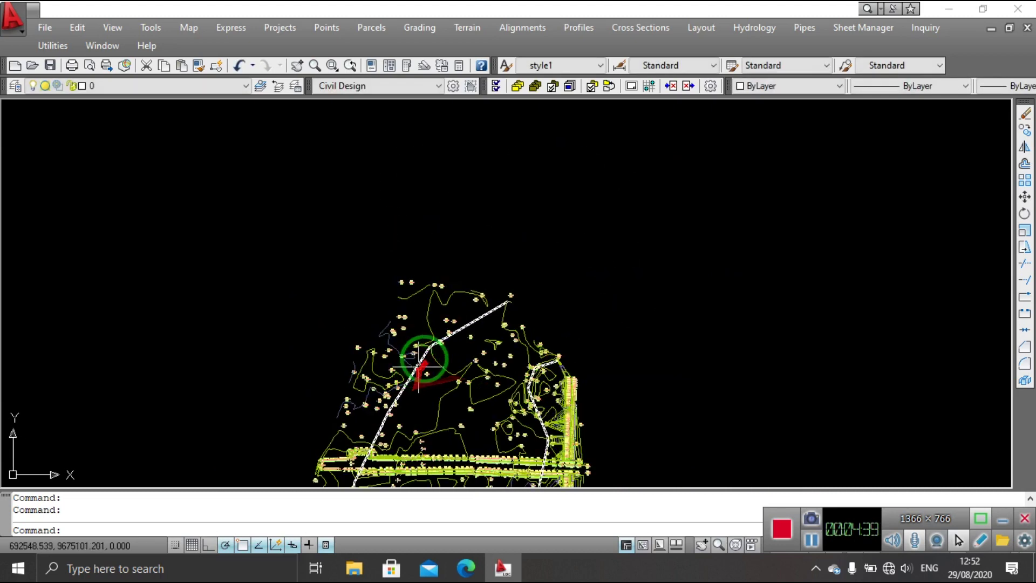
{"action": "left_click", "coordinate": [522, 27]}
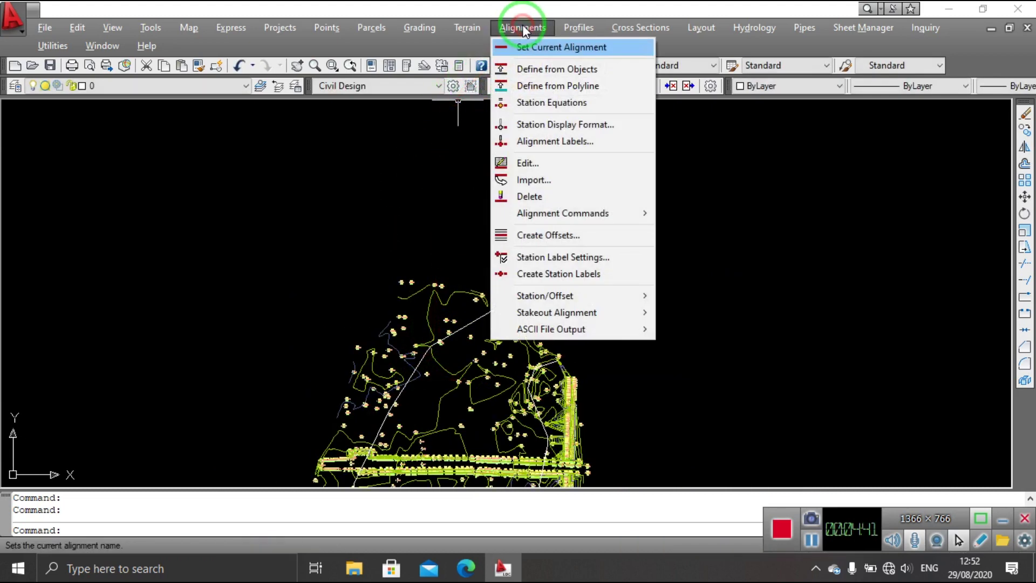
Step: Create station labels for cl from 0.000 to 694.202, replacing the existing stationing layers
{"action": "left_click", "coordinate": [558, 276]}
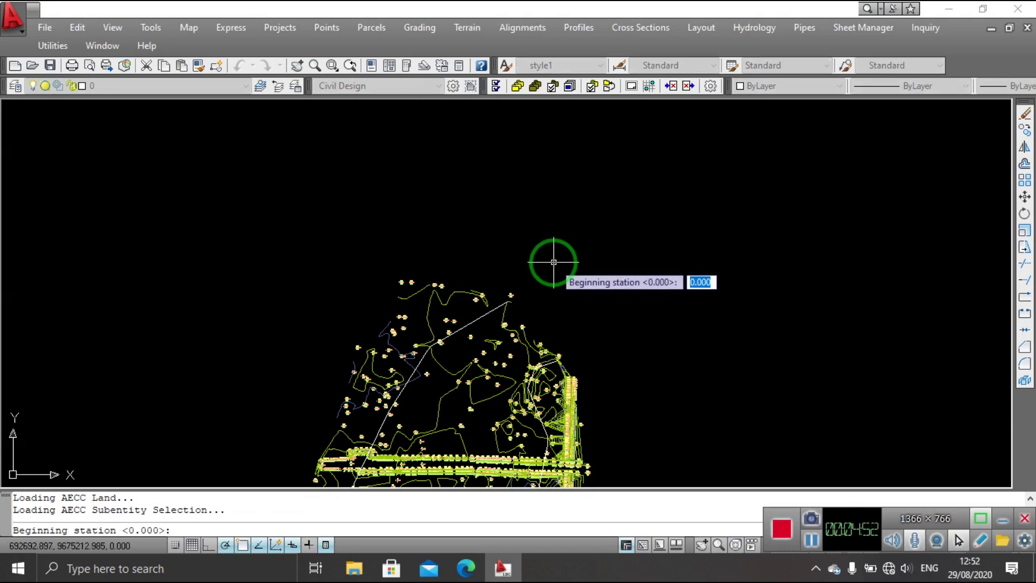
{"action": "key", "text": "Return"}
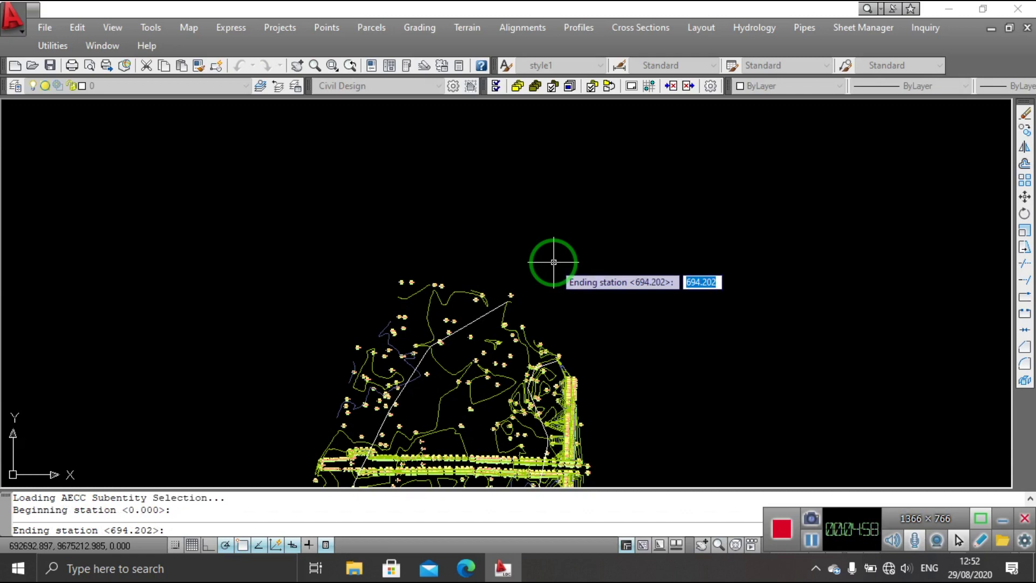
{"action": "key", "text": "Return"}
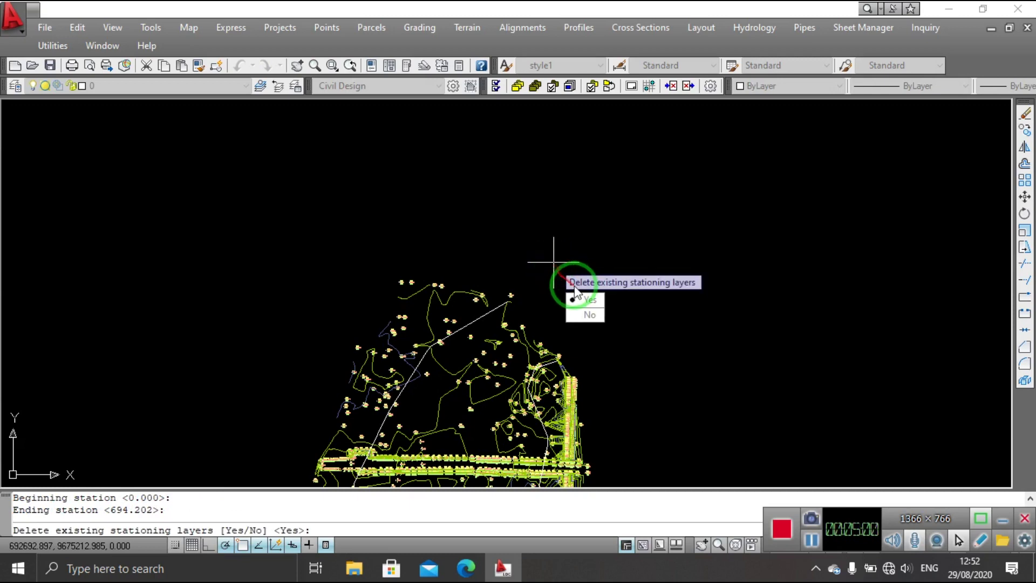
{"action": "left_click", "coordinate": [588, 299]}
{"action": "scroll", "coordinate": [510, 307], "scroll_direction": "up", "scroll_amount": 5}
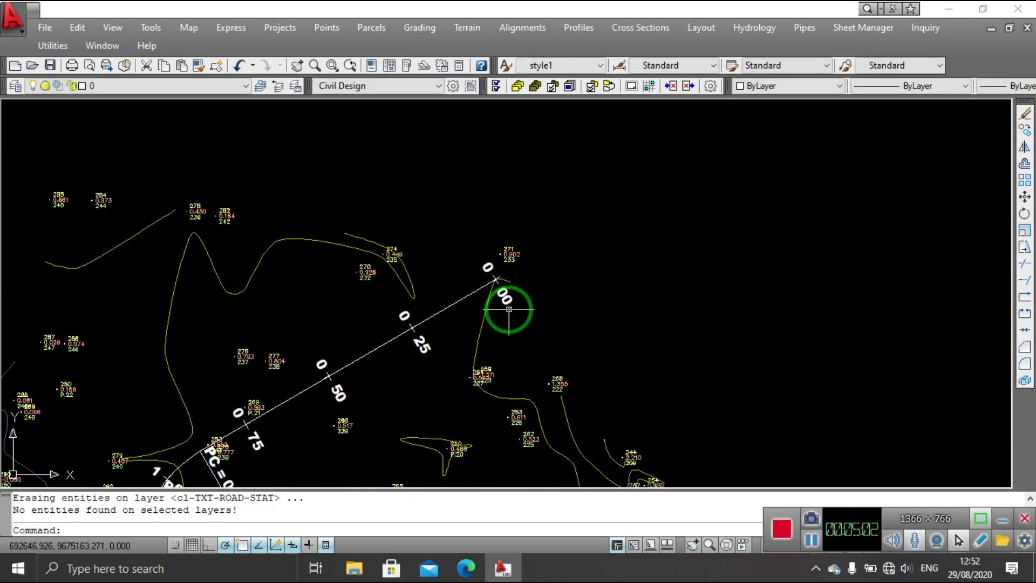
{"action": "scroll", "coordinate": [507, 305], "scroll_direction": "up", "scroll_amount": 3}
{"action": "middle_click_drag", "start_coordinate": [511, 338], "coordinate": [572, 238]}
{"action": "scroll", "coordinate": [490, 291], "scroll_direction": "down", "scroll_amount": 3}
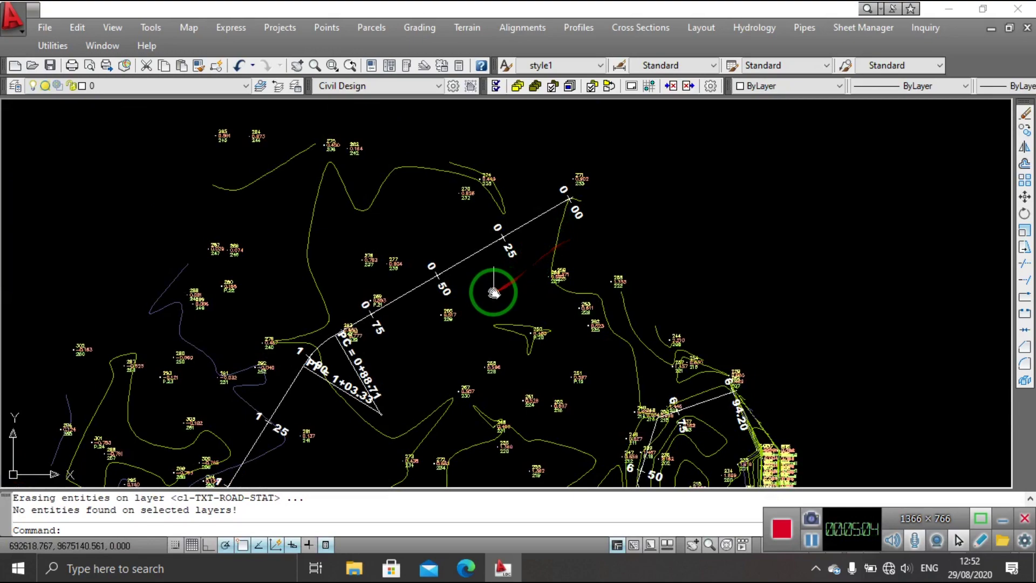
{"action": "scroll", "coordinate": [405, 290], "scroll_direction": "up", "scroll_amount": 3}
{"action": "scroll", "coordinate": [426, 334], "scroll_direction": "down", "scroll_amount": 3}
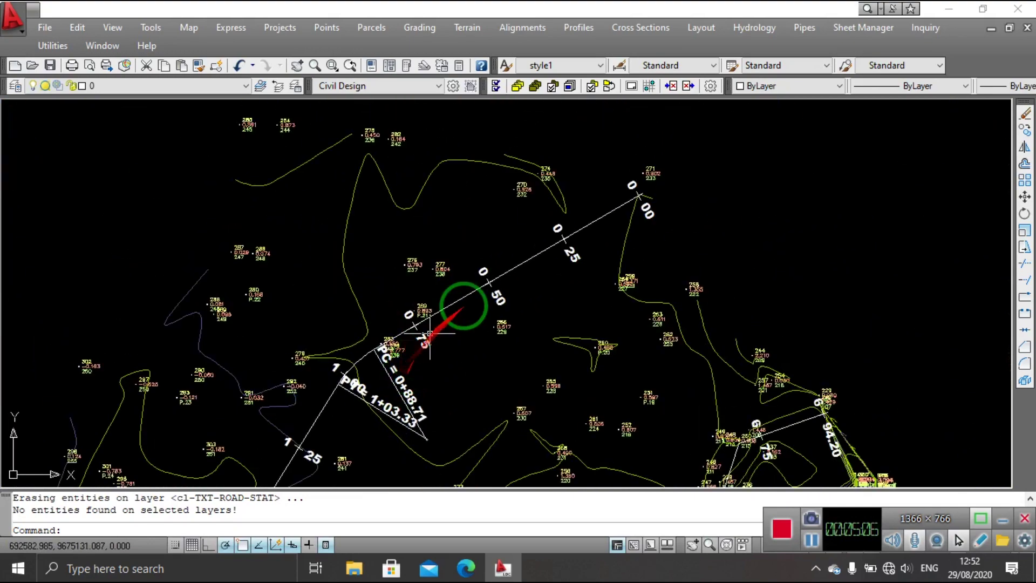
{"action": "scroll", "coordinate": [613, 197], "scroll_direction": "down", "scroll_amount": 2}
{"action": "scroll", "coordinate": [528, 209], "scroll_direction": "down", "scroll_amount": 2}
{"action": "scroll", "coordinate": [493, 243], "scroll_direction": "up", "scroll_amount": 1}
{"action": "scroll", "coordinate": [440, 290], "scroll_direction": "up", "scroll_amount": 2}
{"action": "scroll", "coordinate": [464, 183], "scroll_direction": "up", "scroll_amount": 2}
{"action": "scroll", "coordinate": [416, 289], "scroll_direction": "up", "scroll_amount": 1}
{"action": "scroll", "coordinate": [392, 259], "scroll_direction": "up", "scroll_amount": 3}
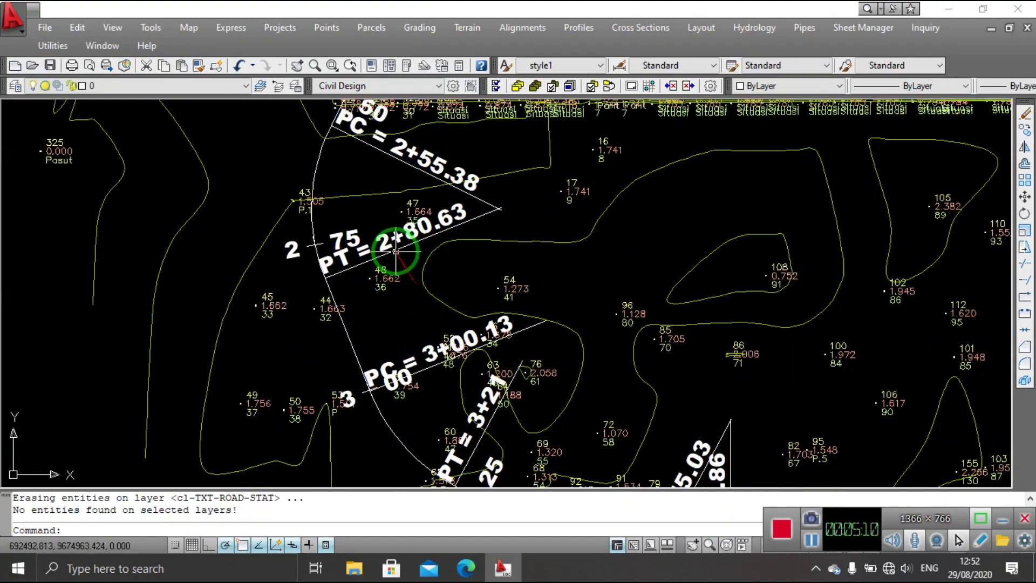
{"action": "middle_click_drag", "start_coordinate": [393, 259], "coordinate": [401, 297]}
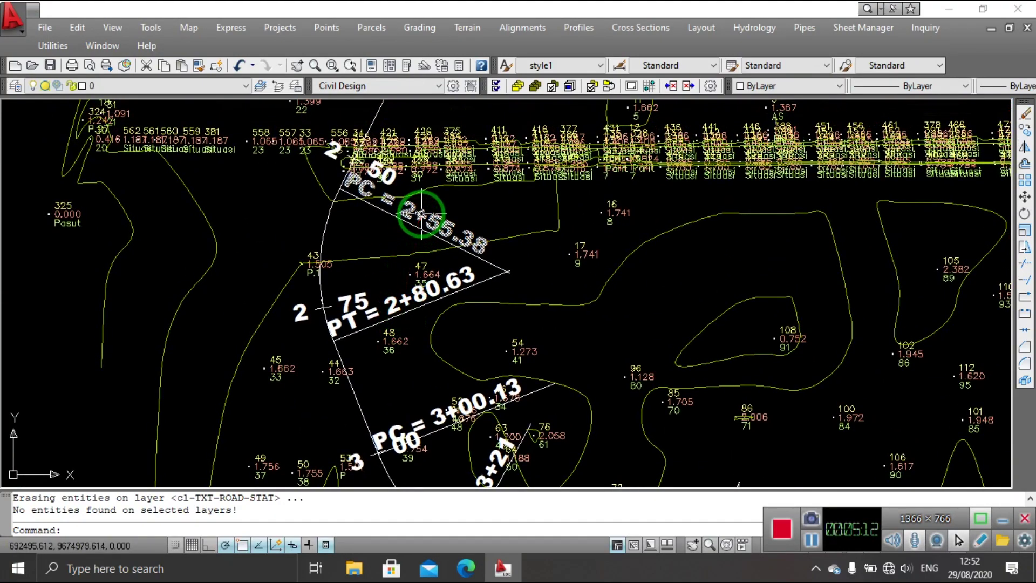
{"action": "scroll", "coordinate": [416, 225], "scroll_direction": "down", "scroll_amount": 1}
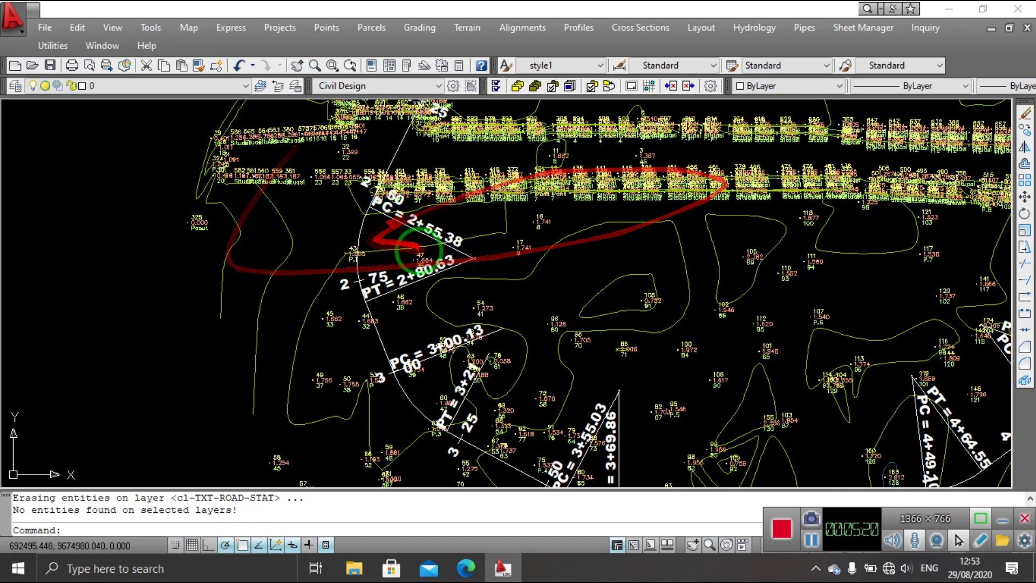
{"action": "left_click", "coordinate": [403, 230]}
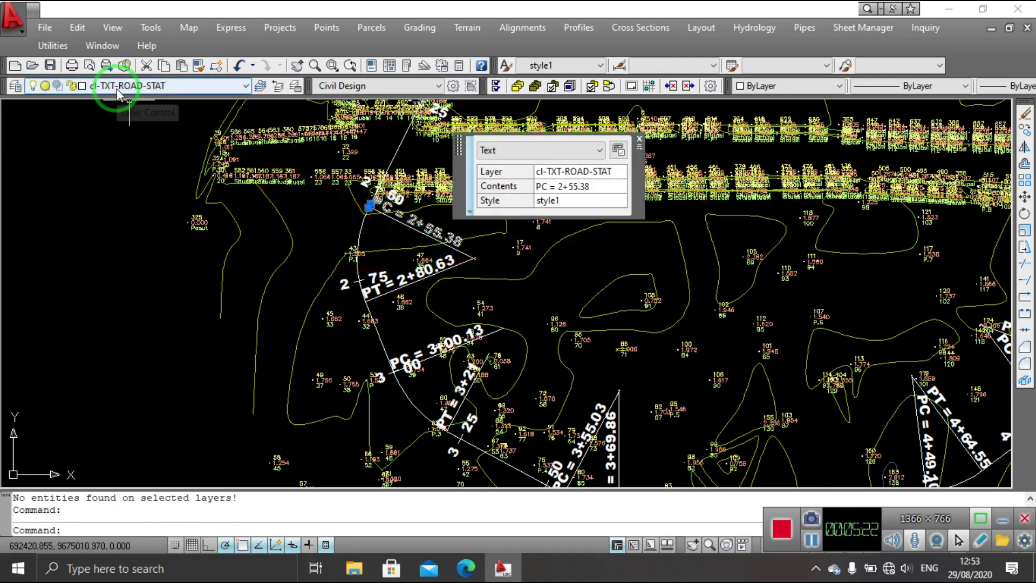
{"action": "key", "text": "Escape"}
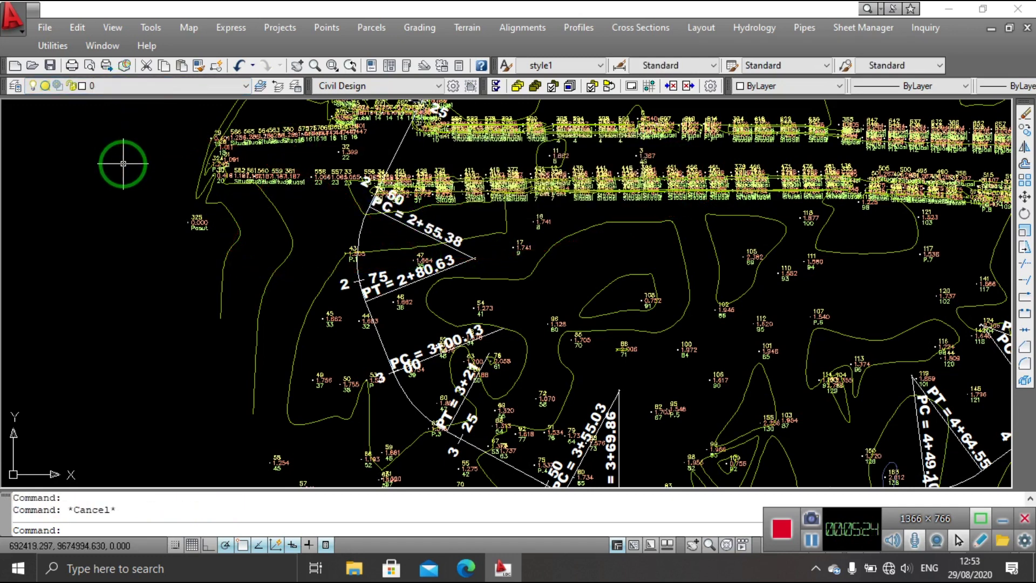
{"action": "left_click", "coordinate": [68, 86]}
{"action": "left_click", "coordinate": [107, 269]}
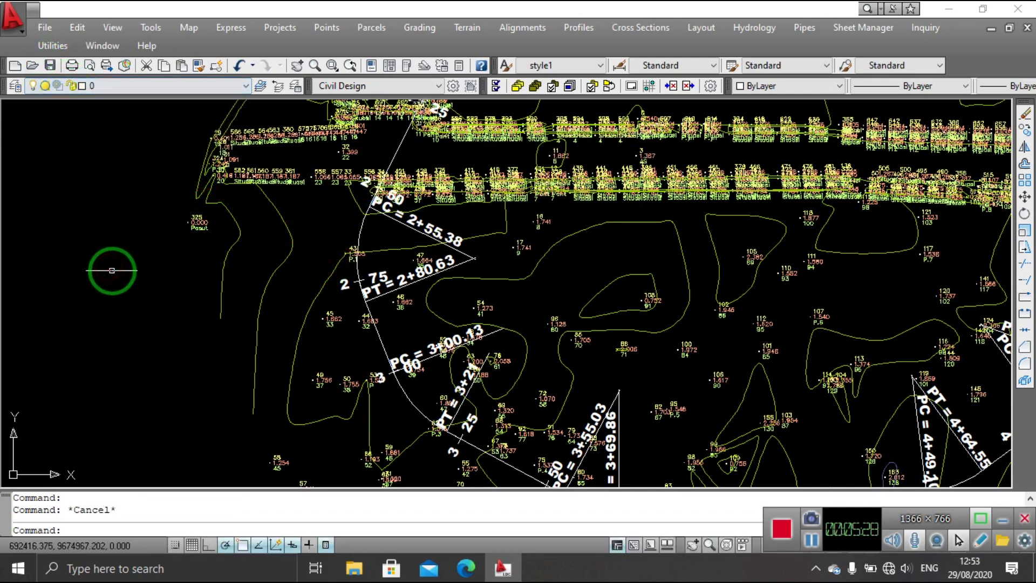
{"action": "scroll", "coordinate": [544, 289], "scroll_direction": "down", "scroll_amount": 3}
{"action": "middle_click_drag", "start_coordinate": [486, 259], "coordinate": [456, 381]}
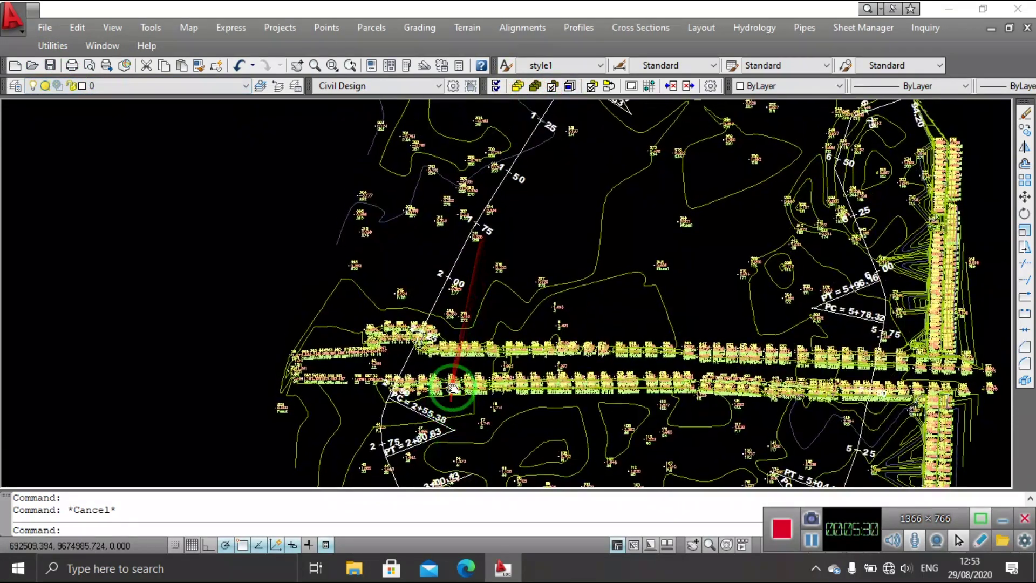
{"action": "scroll", "coordinate": [497, 261], "scroll_direction": "up", "scroll_amount": 2}
{"action": "scroll", "coordinate": [508, 225], "scroll_direction": "up", "scroll_amount": 3}
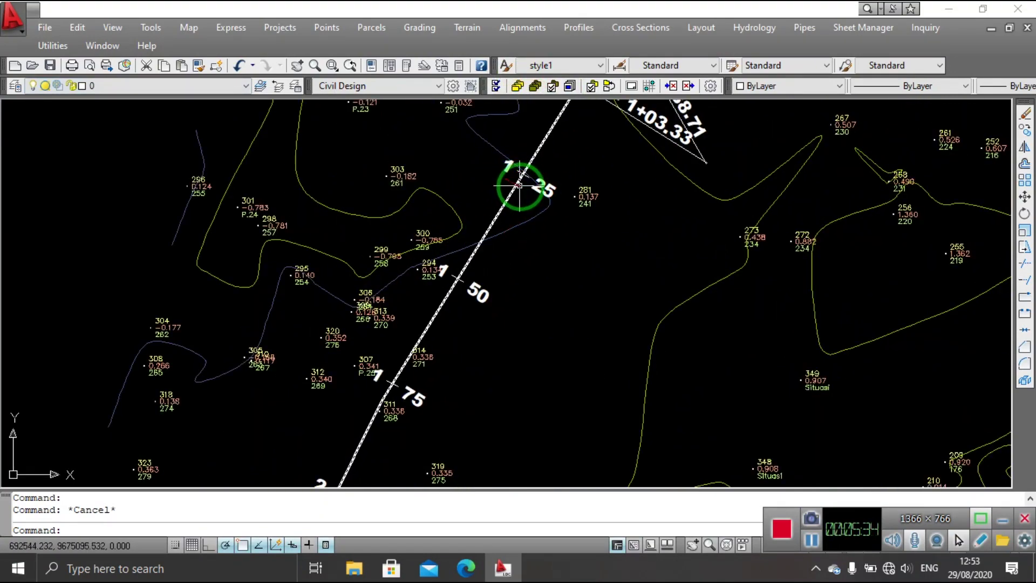
{"action": "scroll", "coordinate": [539, 197], "scroll_direction": "down", "scroll_amount": 3}
{"action": "scroll", "coordinate": [590, 134], "scroll_direction": "down", "scroll_amount": 2}
{"action": "scroll", "coordinate": [492, 250], "scroll_direction": "up", "scroll_amount": 2}
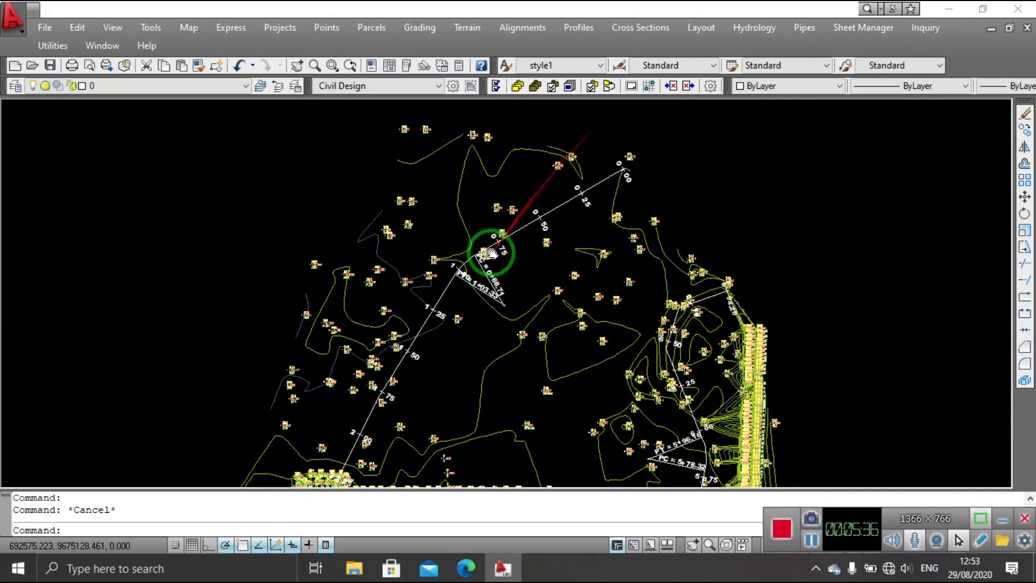
{"action": "scroll", "coordinate": [619, 181], "scroll_direction": "up", "scroll_amount": 3}
{"action": "scroll", "coordinate": [574, 199], "scroll_direction": "down", "scroll_amount": 2}
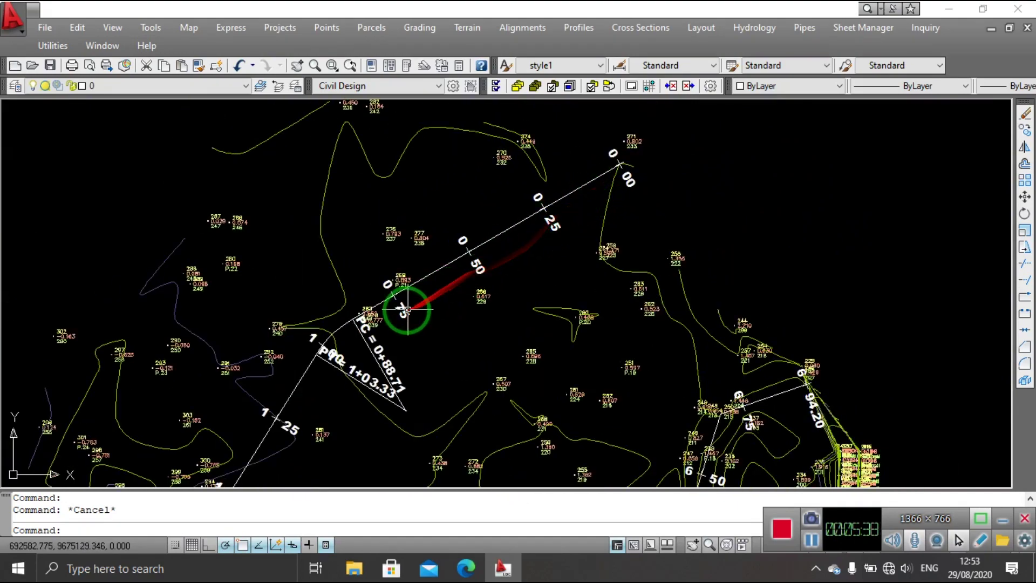
{"action": "middle_click_drag", "start_coordinate": [401, 303], "coordinate": [504, 205]}
{"action": "middle_click_drag", "start_coordinate": [382, 323], "coordinate": [486, 216]}
{"action": "middle_click_drag", "start_coordinate": [435, 278], "coordinate": [513, 173]}
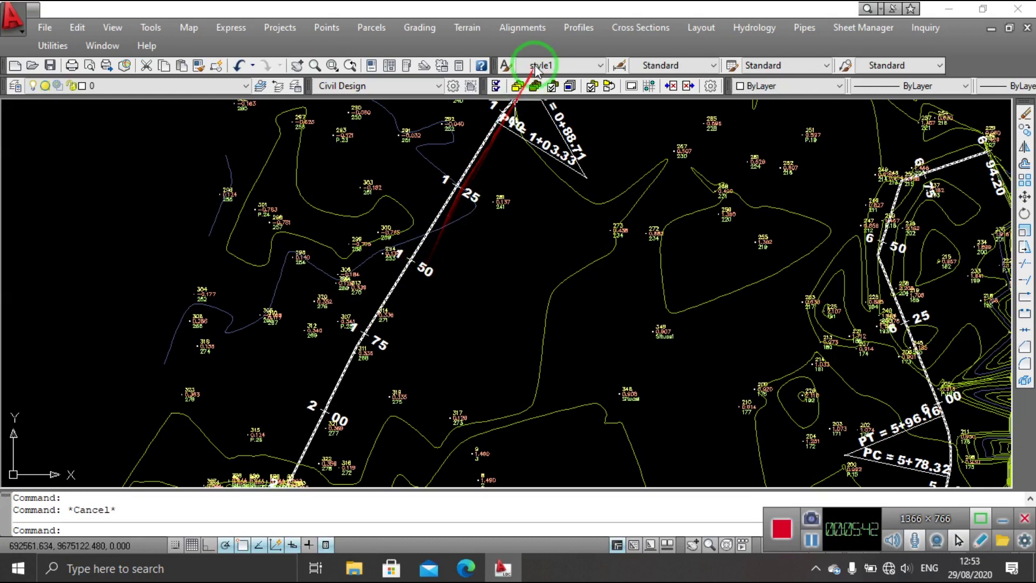
{"action": "left_click", "coordinate": [398, 262]}
{"action": "scroll", "coordinate": [398, 261], "scroll_direction": "up", "scroll_amount": 3}
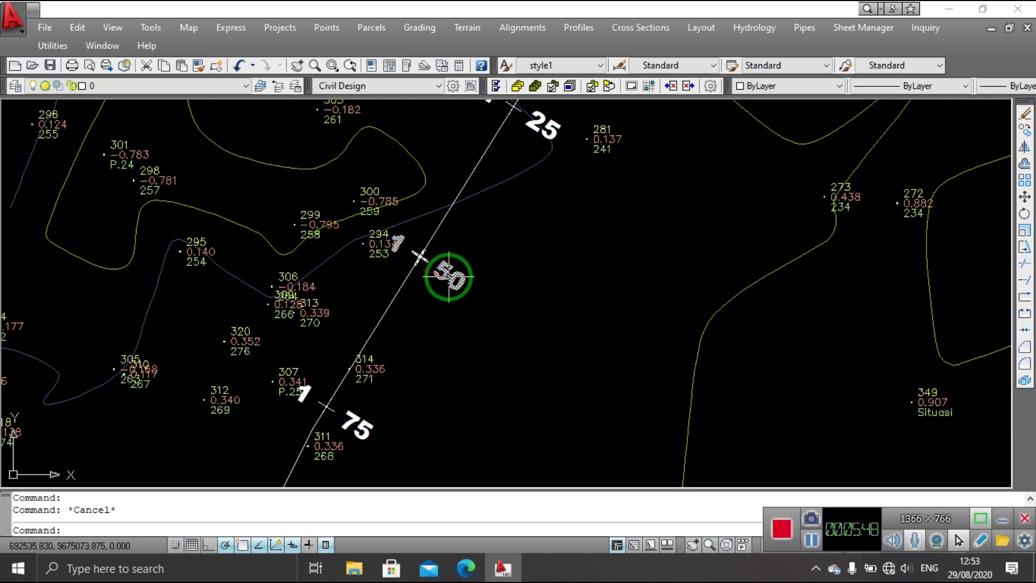
Step: Check the alignment station label settings and close them without changes
{"action": "left_click", "coordinate": [536, 33]}
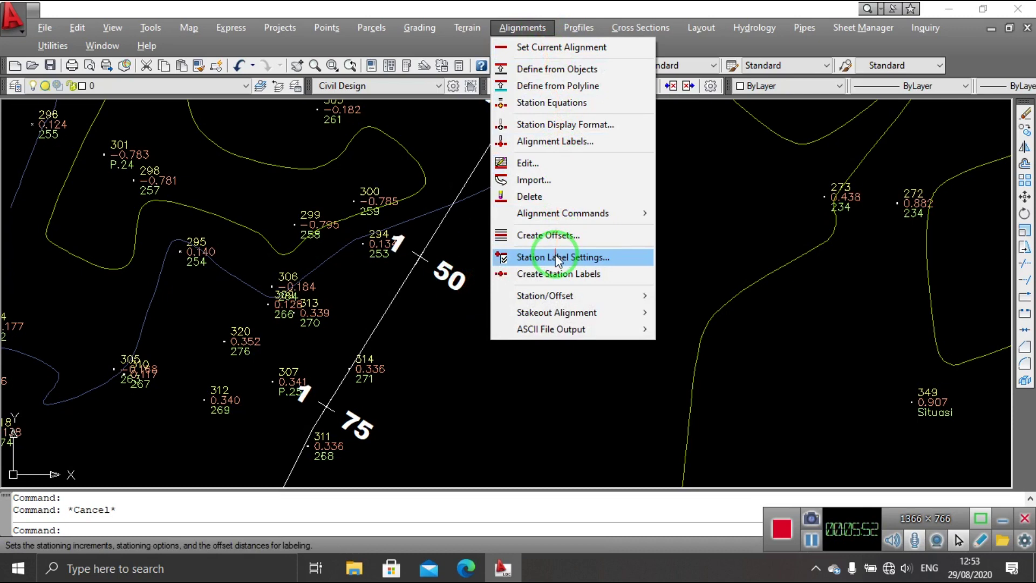
{"action": "left_click", "coordinate": [558, 259]}
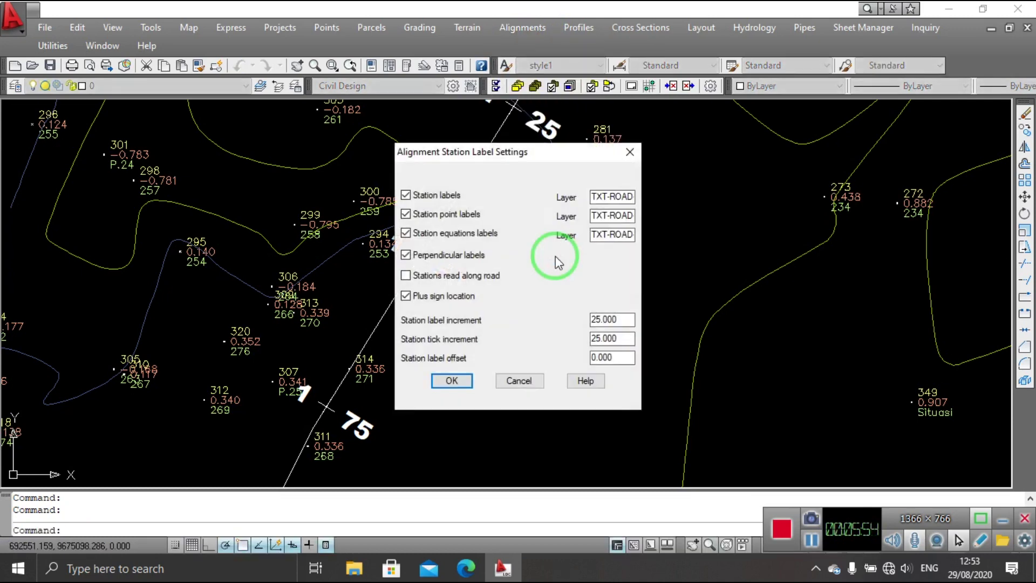
{"action": "left_click", "coordinate": [630, 152]}
Step: Set the station display format base value to 1000 so 100 displays as 0+100
{"action": "left_click", "coordinate": [523, 30]}
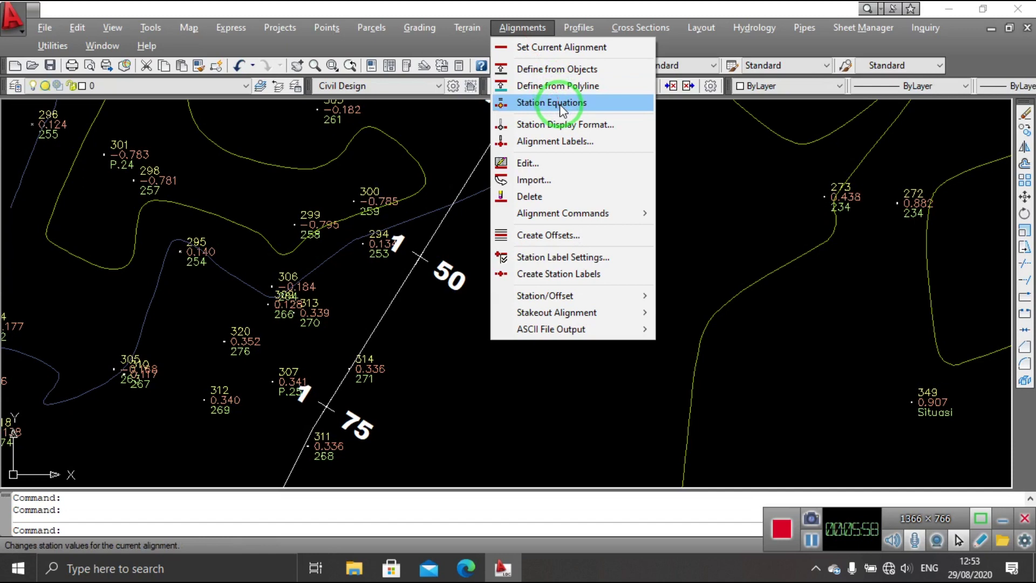
{"action": "left_click", "coordinate": [564, 124]}
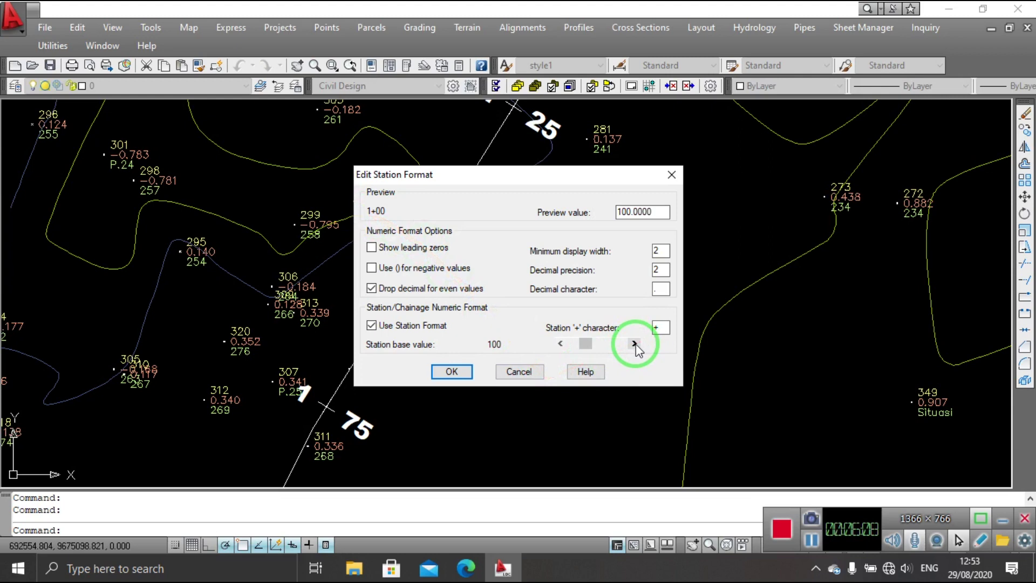
{"action": "left_click", "coordinate": [635, 344]}
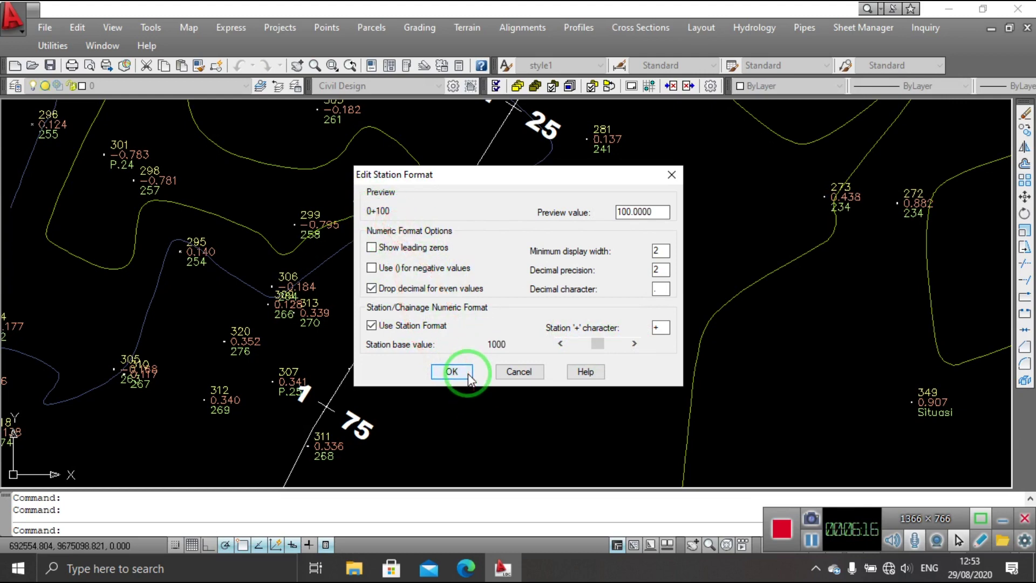
{"action": "left_click", "coordinate": [451, 371]}
{"action": "left_click", "coordinate": [505, 30]}
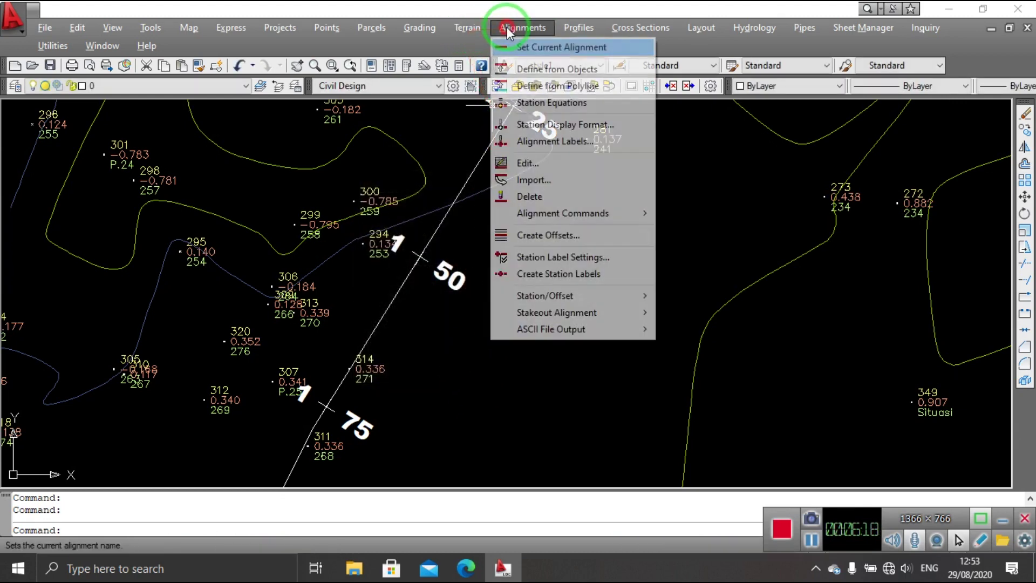
Step: Relabel alignment cl from station 0.000 to 694.202, deleting and regenerating the old stationing labels
{"action": "left_click", "coordinate": [568, 274]}
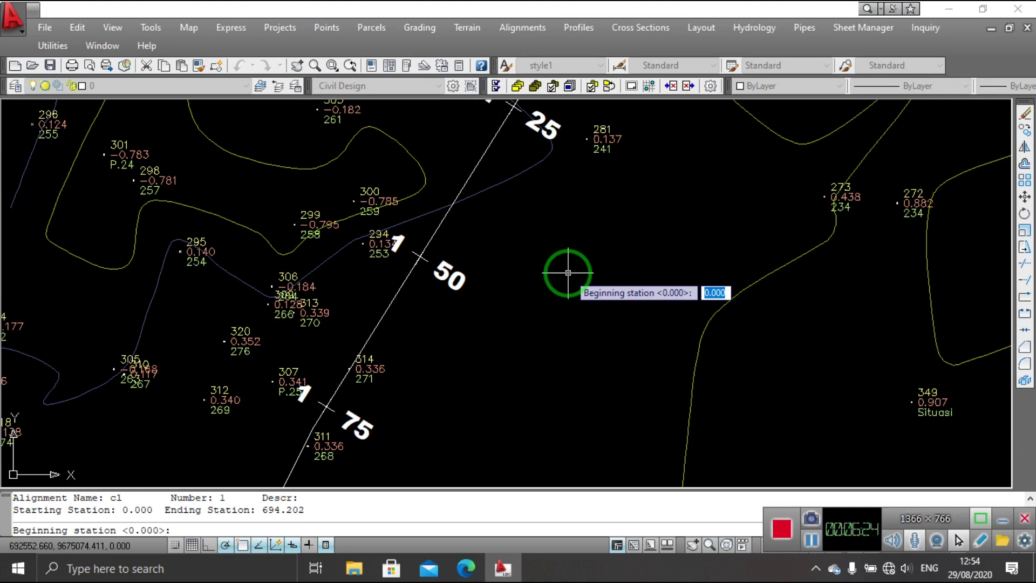
{"action": "key", "text": "Return"}
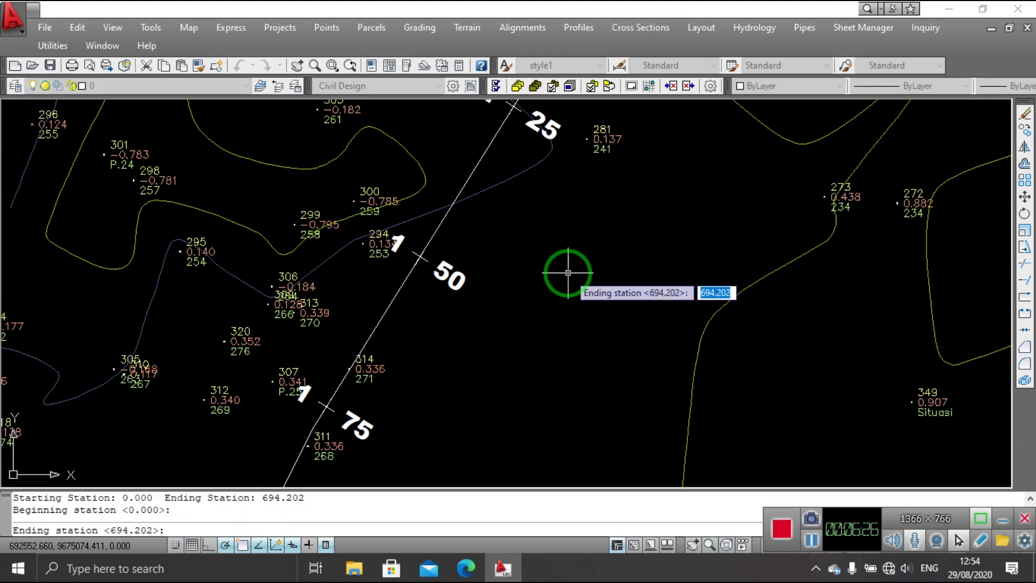
{"action": "key", "text": "Return"}
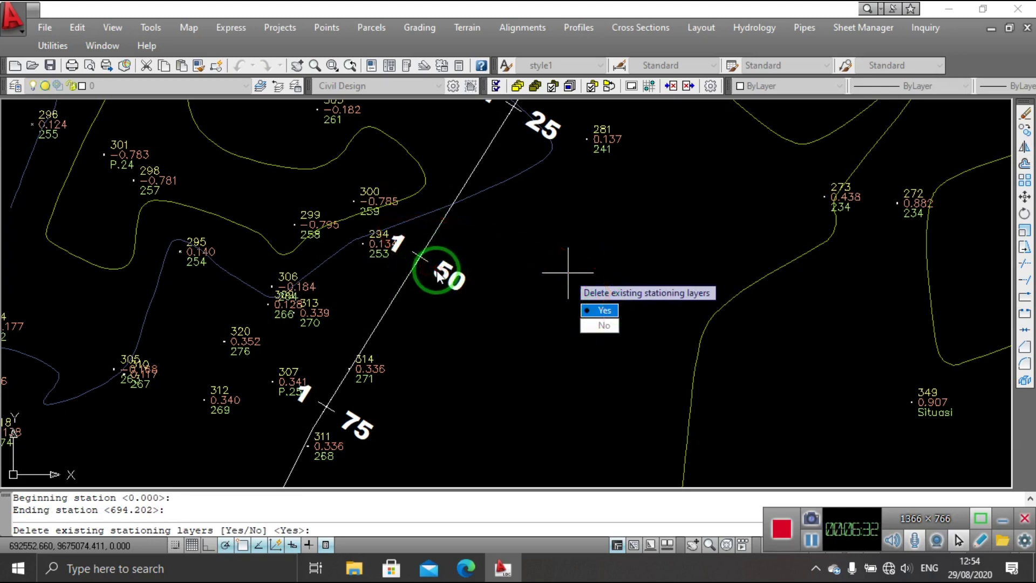
{"action": "left_click", "coordinate": [604, 310]}
{"action": "scroll", "coordinate": [548, 287], "scroll_direction": "down", "scroll_amount": 2}
Step: Pan and zoom to inspect the new station labels around stations 375 to 525
{"action": "scroll", "coordinate": [521, 286], "scroll_direction": "down", "scroll_amount": 3}
{"action": "middle_click_drag", "start_coordinate": [521, 286], "coordinate": [434, 359]}
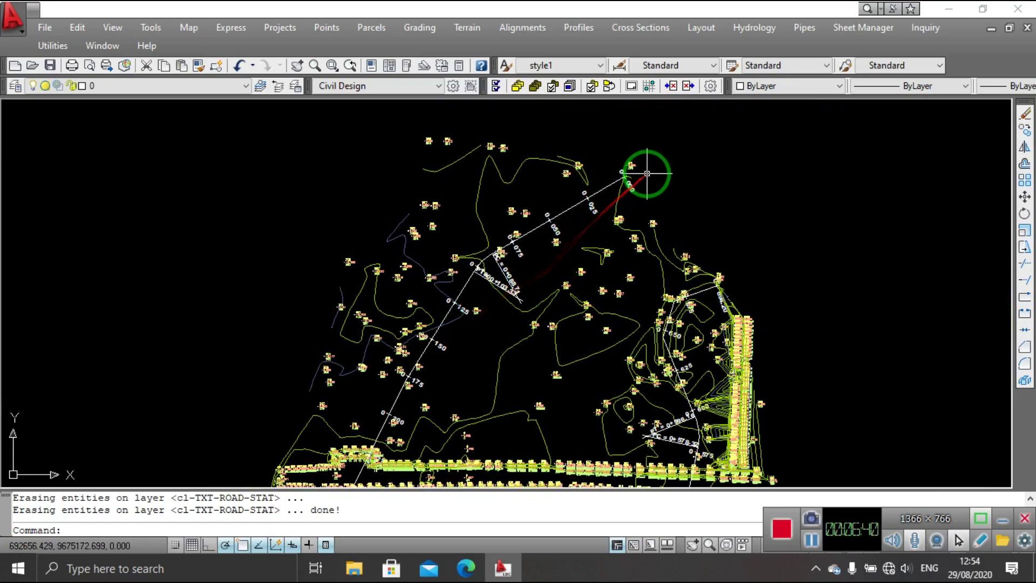
{"action": "scroll", "coordinate": [647, 173], "scroll_direction": "down", "scroll_amount": 2}
{"action": "scroll", "coordinate": [469, 431], "scroll_direction": "up", "scroll_amount": 3}
{"action": "scroll", "coordinate": [513, 430], "scroll_direction": "up", "scroll_amount": 3}
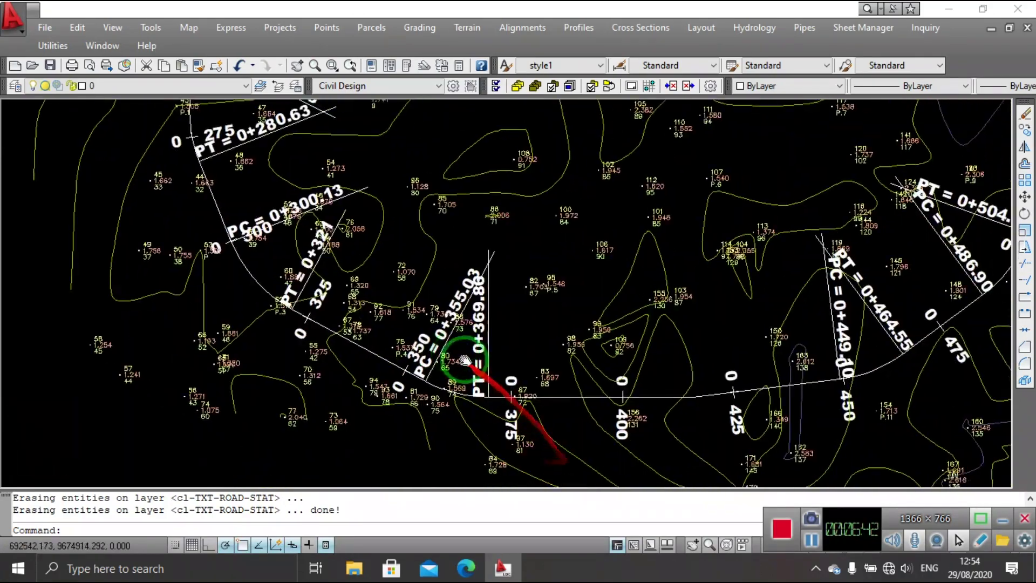
{"action": "scroll", "coordinate": [474, 358], "scroll_direction": "up", "scroll_amount": 2}
{"action": "scroll", "coordinate": [416, 278], "scroll_direction": "down", "scroll_amount": 2}
{"action": "scroll", "coordinate": [574, 352], "scroll_direction": "down", "scroll_amount": 2}
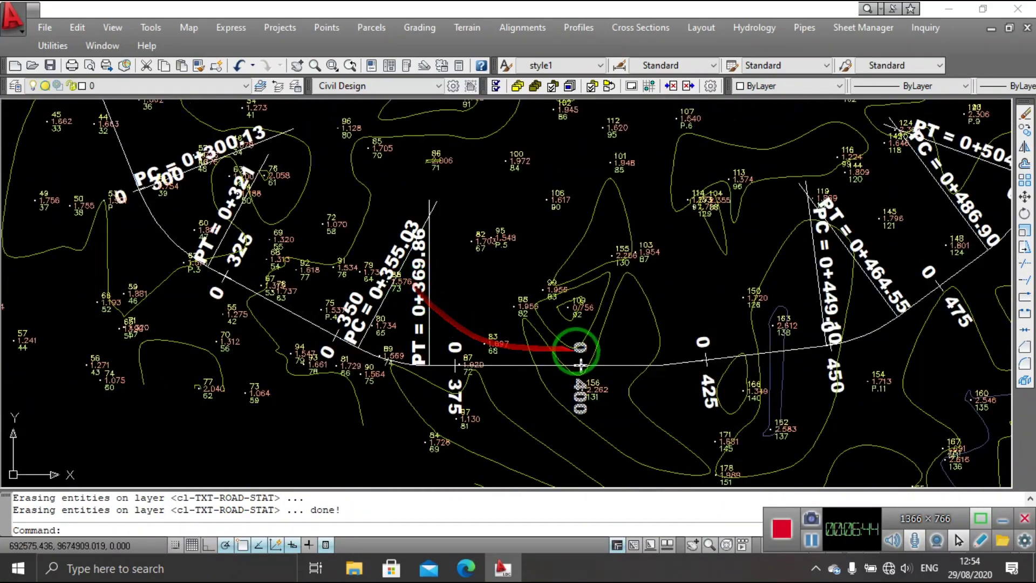
{"action": "middle_click_drag", "start_coordinate": [617, 373], "coordinate": [347, 374]}
{"action": "middle_click_drag", "start_coordinate": [583, 359], "coordinate": [509, 371]}
{"action": "middle_click_drag", "start_coordinate": [699, 327], "coordinate": [504, 398]}
{"action": "middle_click_drag", "start_coordinate": [592, 289], "coordinate": [528, 354]}
Step: Follow the alignment to its end at 0+694.20, then zoom out to view it whole
{"action": "middle_click_drag", "start_coordinate": [555, 187], "coordinate": [555, 250]}
{"action": "middle_click_drag", "start_coordinate": [556, 108], "coordinate": [556, 343]}
{"action": "middle_click_drag", "start_coordinate": [567, 273], "coordinate": [566, 347]}
{"action": "middle_click_drag", "start_coordinate": [571, 293], "coordinate": [571, 389]}
{"action": "middle_click_drag", "start_coordinate": [572, 246], "coordinate": [567, 375]}
{"action": "middle_click_drag", "start_coordinate": [567, 312], "coordinate": [567, 363]}
{"action": "mouse_move", "coordinate": [593, 141]}
{"action": "middle_mouse_down"}
{"action": "mouse_move", "coordinate": [590, 238]}
{"action": "mouse_move", "coordinate": [540, 270]}
{"action": "middle_mouse_up"}
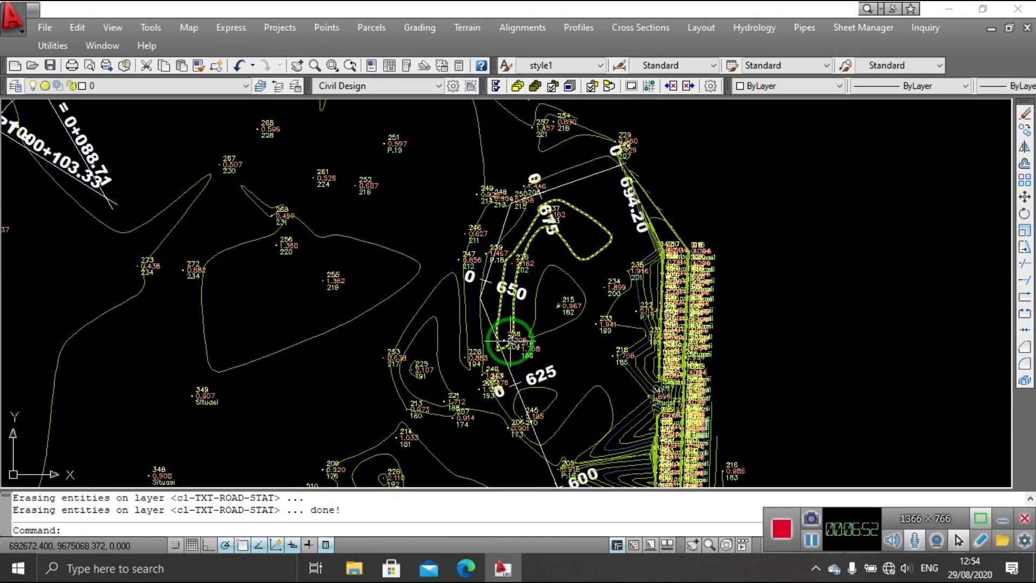
{"action": "scroll", "coordinate": [509, 339], "scroll_direction": "down", "scroll_amount": 3}
{"action": "middle_click_drag", "start_coordinate": [481, 231], "coordinate": [486, 335]}
{"action": "scroll", "coordinate": [444, 405], "scroll_direction": "up", "scroll_amount": 3}
{"action": "middle_click_drag", "start_coordinate": [376, 338], "coordinate": [405, 428]}
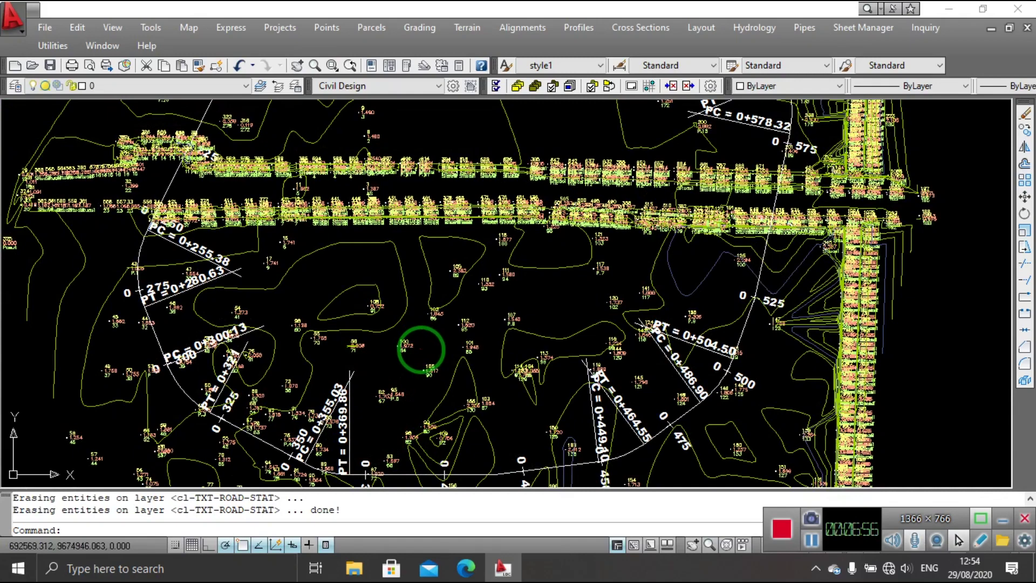
{"action": "scroll", "coordinate": [421, 349], "scroll_direction": "down", "scroll_amount": 3}
{"action": "middle_click_drag", "start_coordinate": [462, 290], "coordinate": [456, 312]}
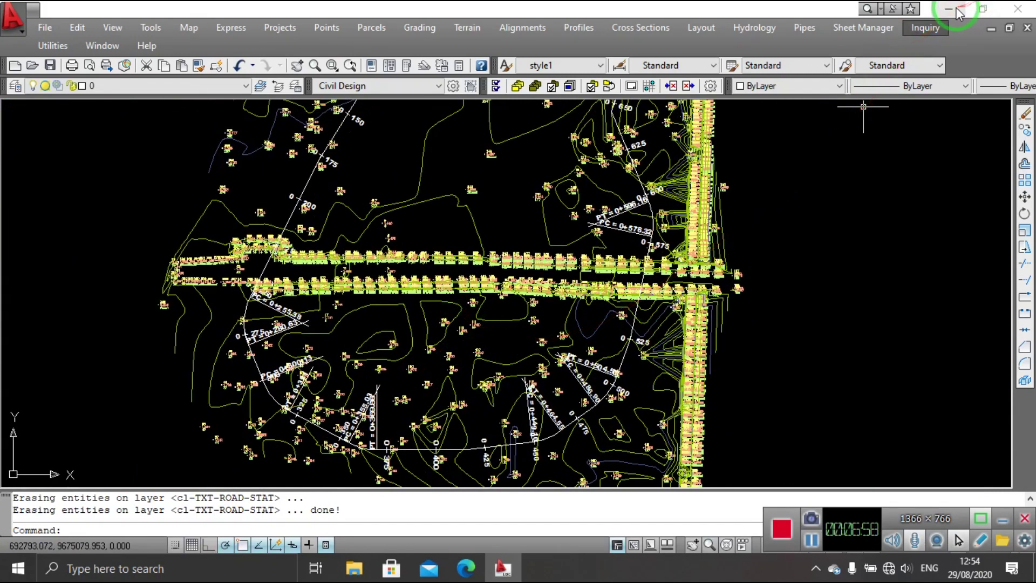
Step: Minimize AutoCAD and refresh the Windows desktop from its right-click menu
{"action": "left_click", "coordinate": [957, 12]}
{"action": "right_click", "coordinate": [435, 203]}
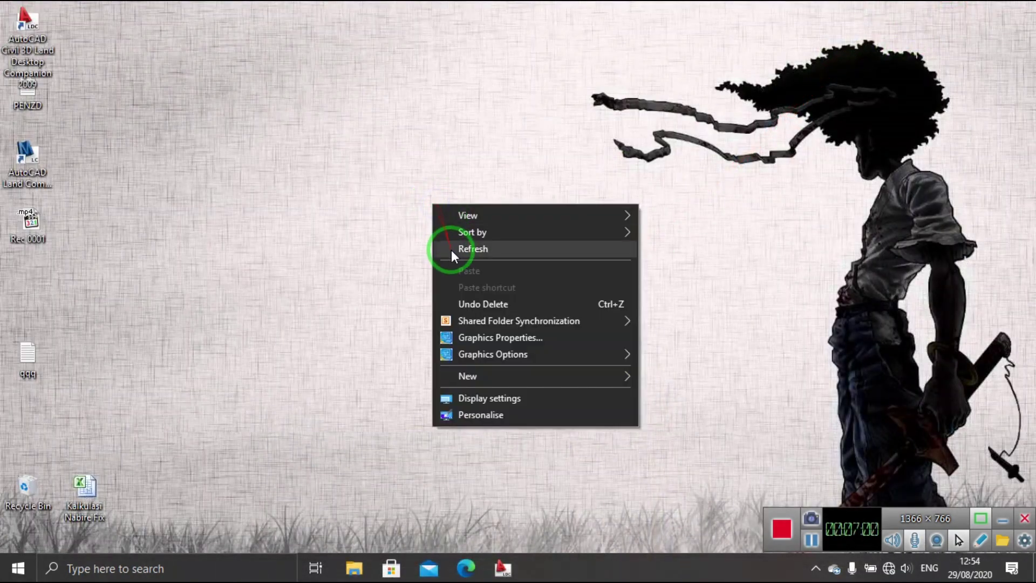
{"action": "left_click", "coordinate": [451, 250]}
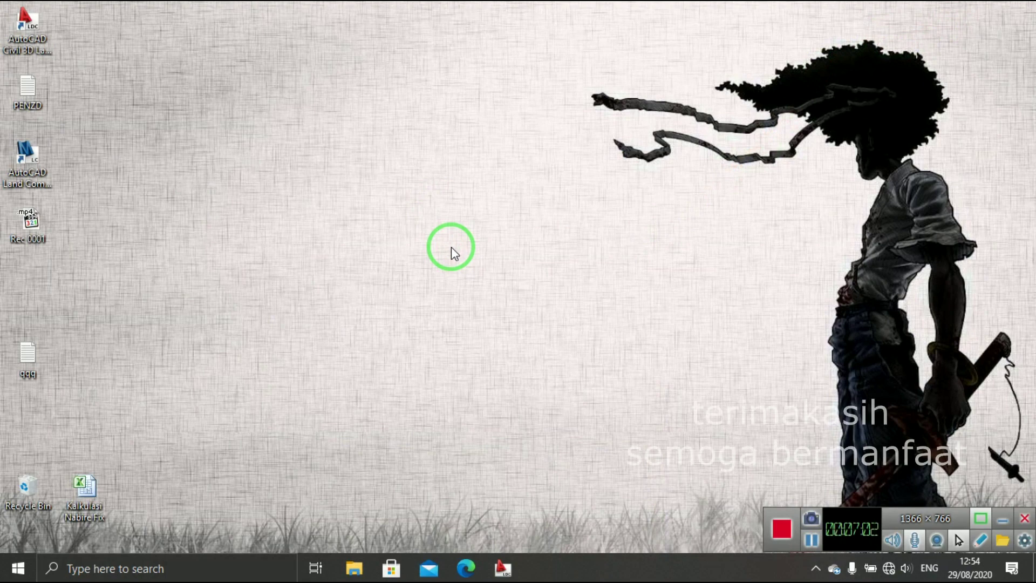